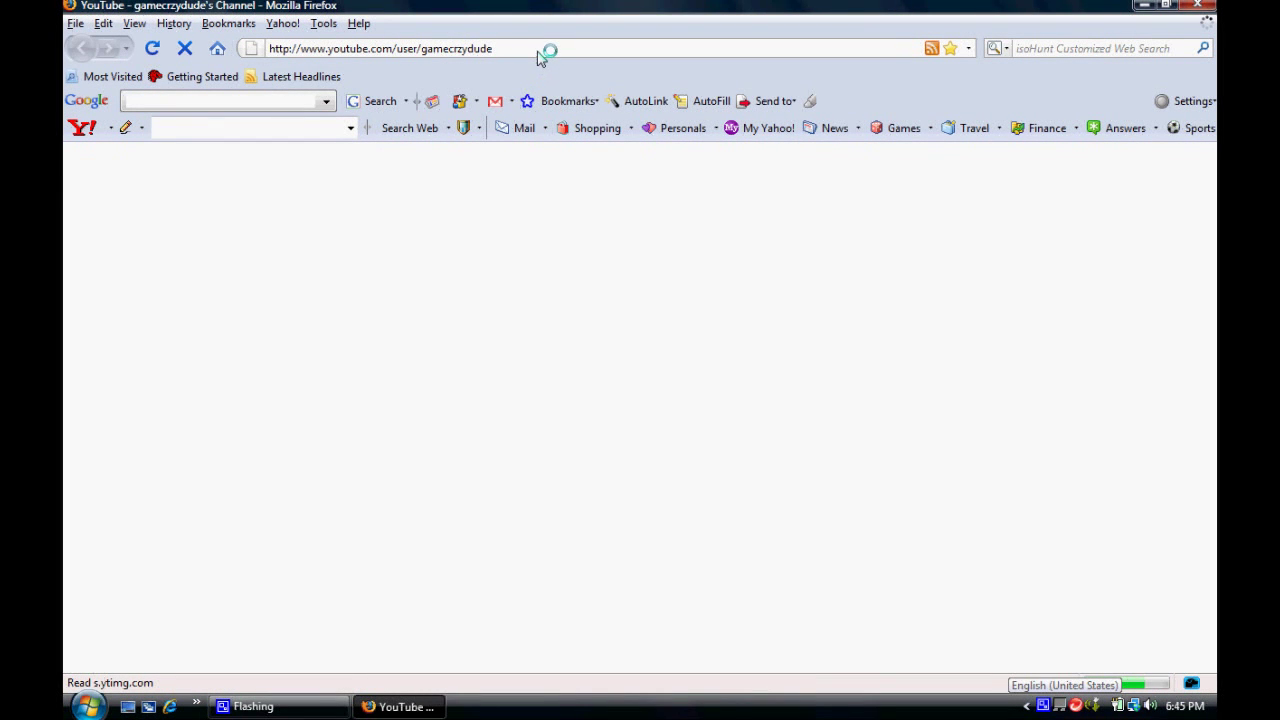
left_click(507, 48)
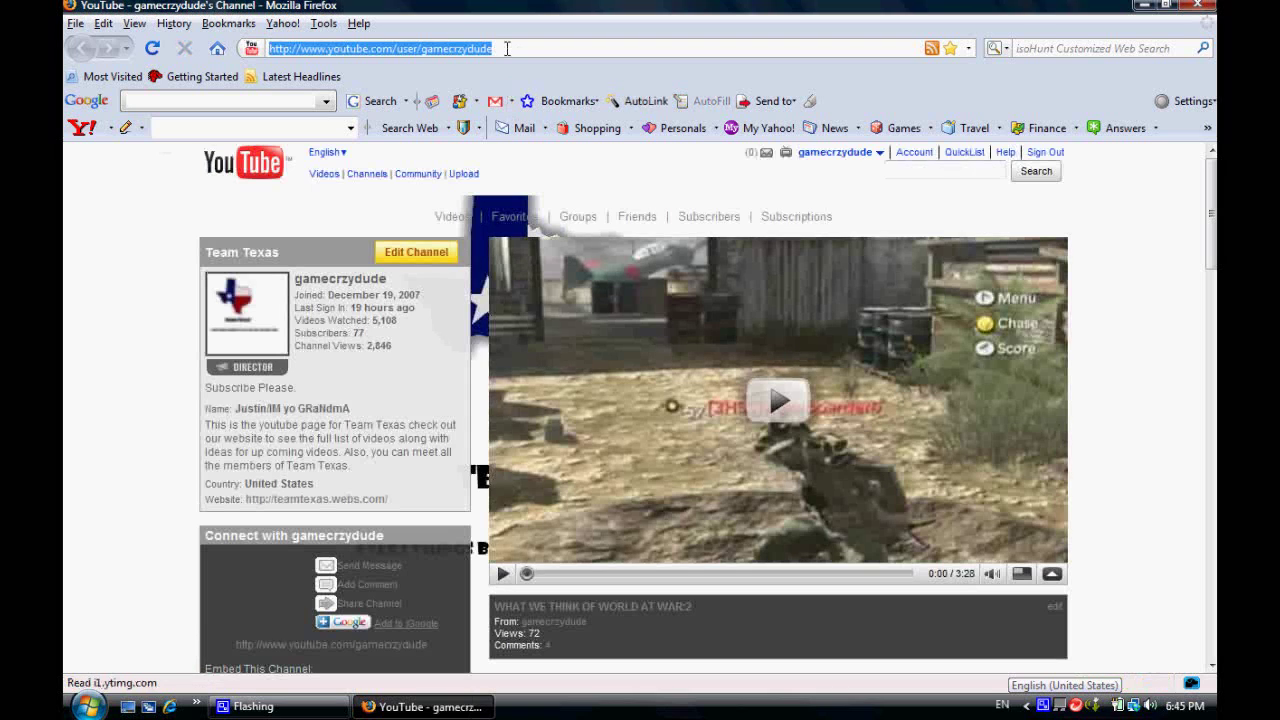
type("google.com")
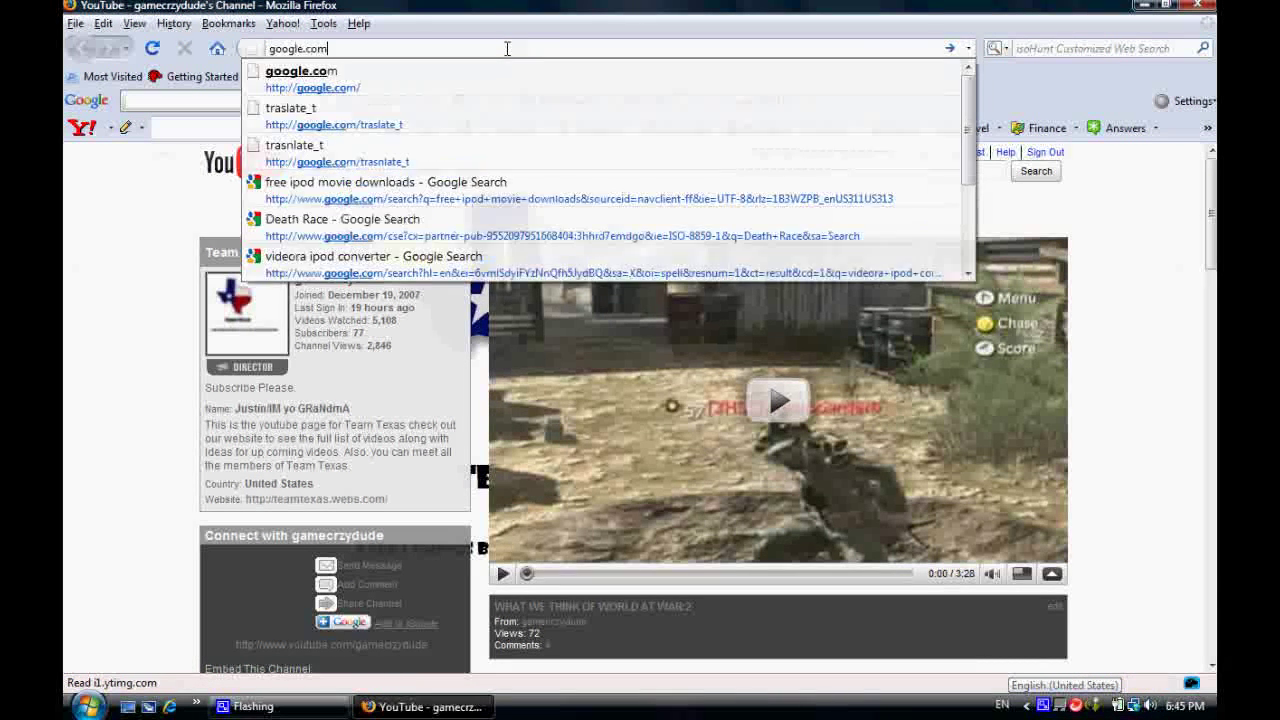
key("Return")
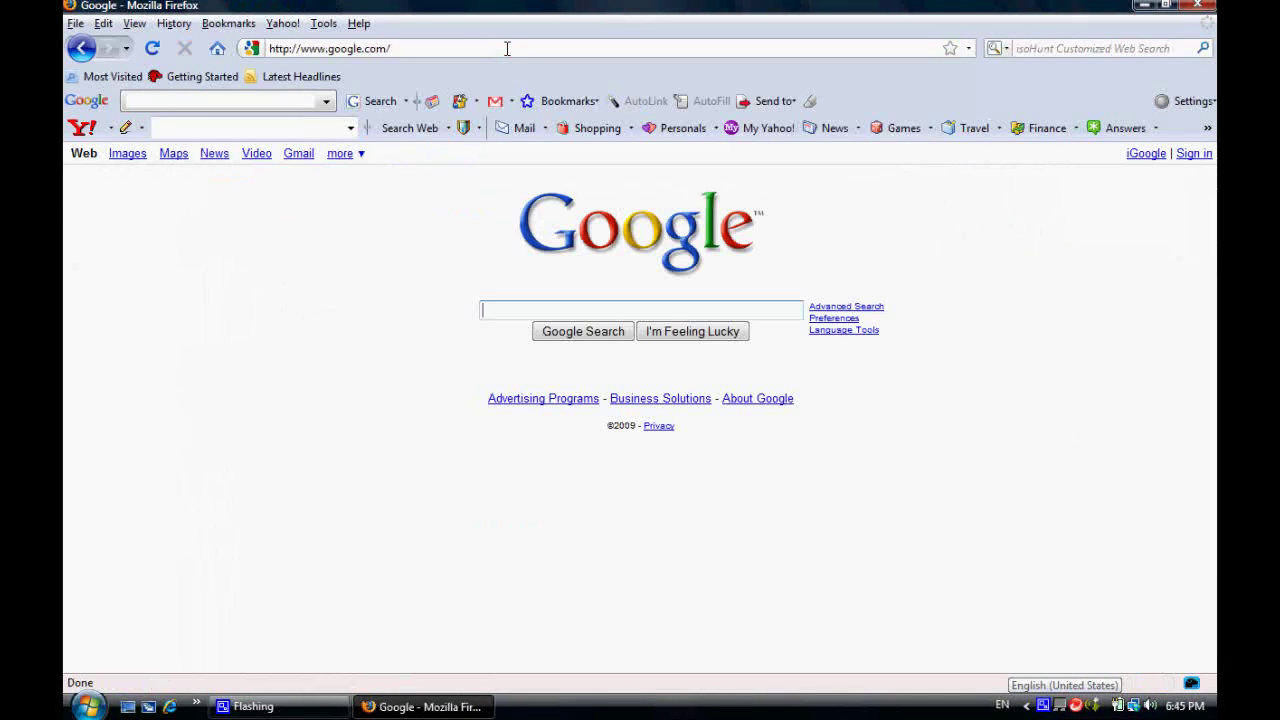
left_click(86, 49)
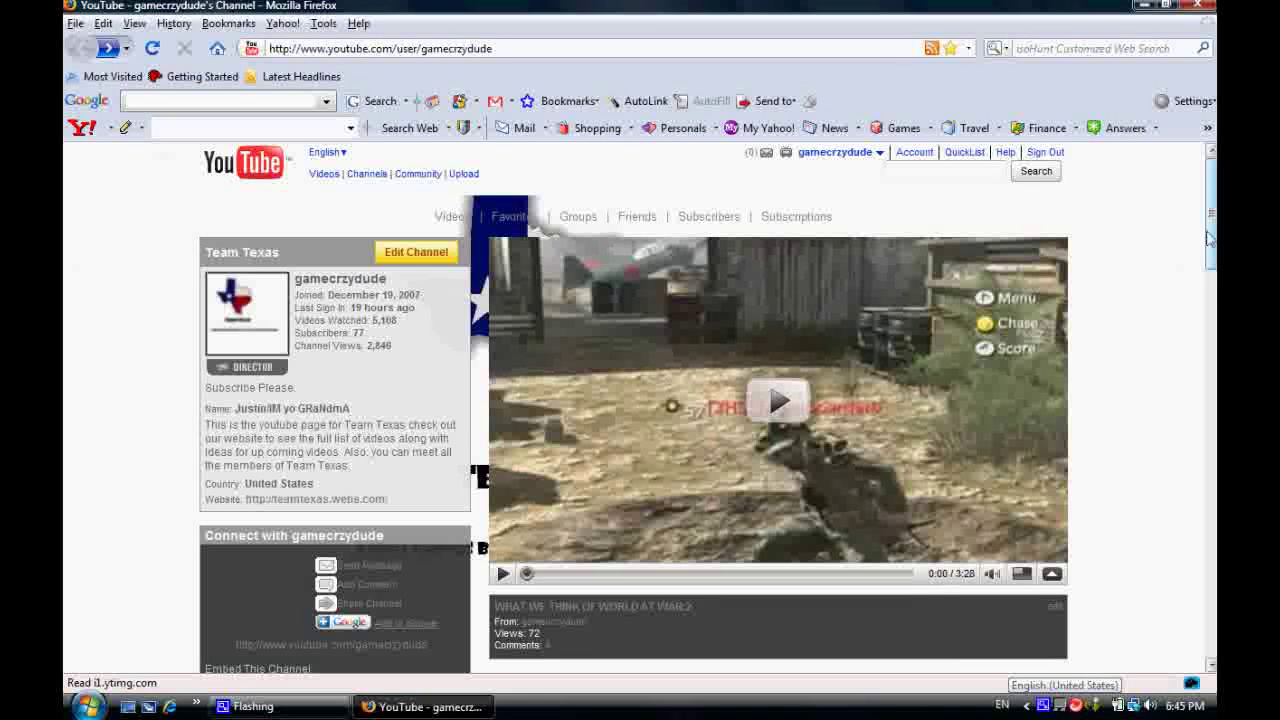
scroll(1211, 212, "down", 8)
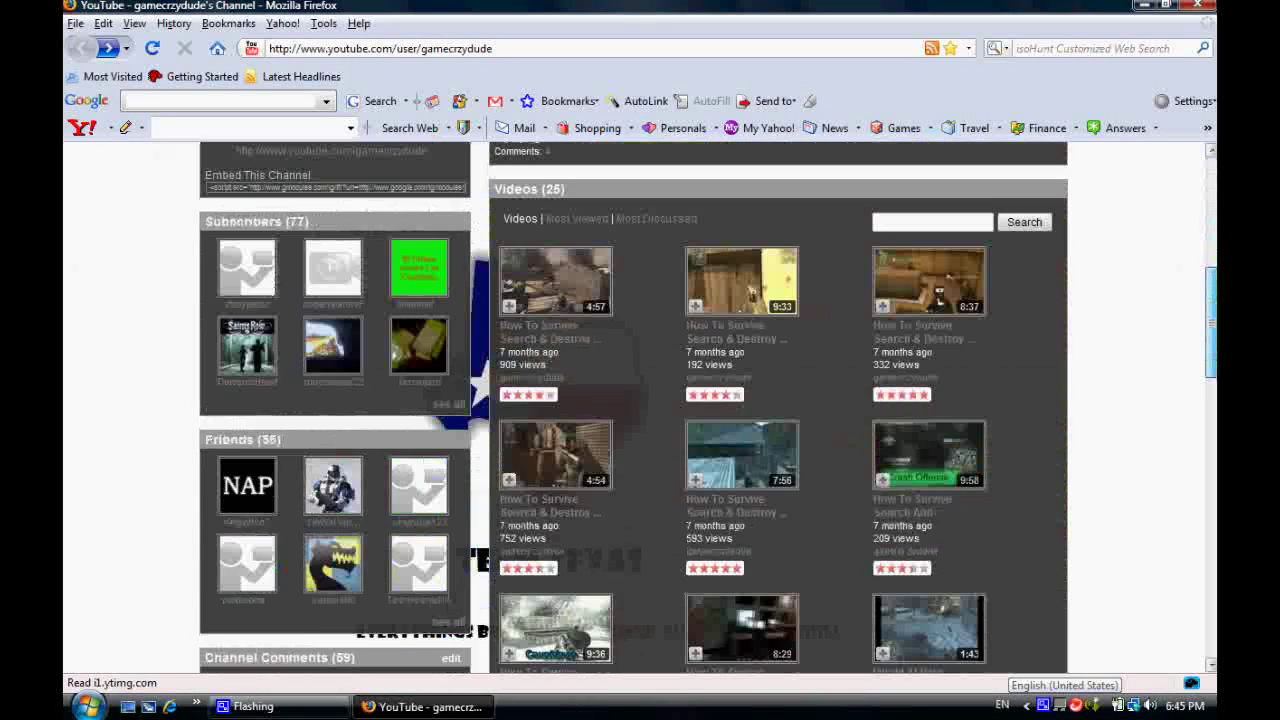
scroll(634, 407, "down", 10)
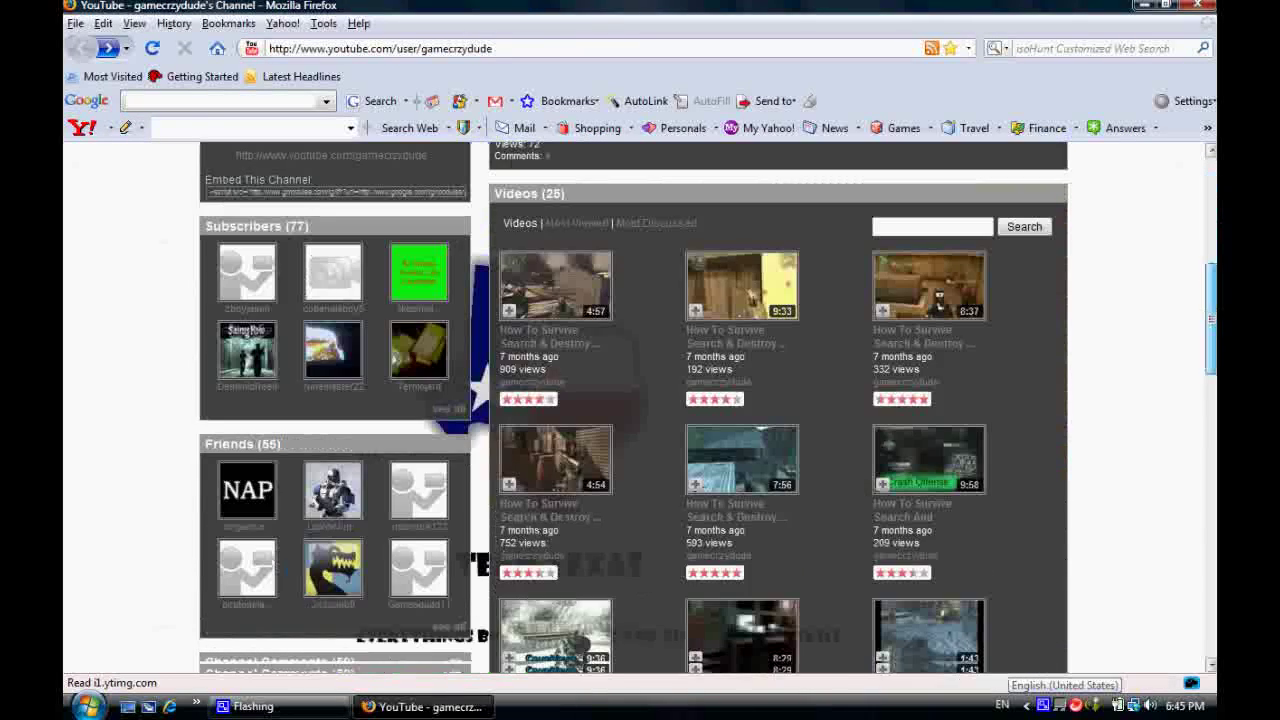
scroll(1197, 205, "up", 10)
scroll(1197, 205, "up", 1)
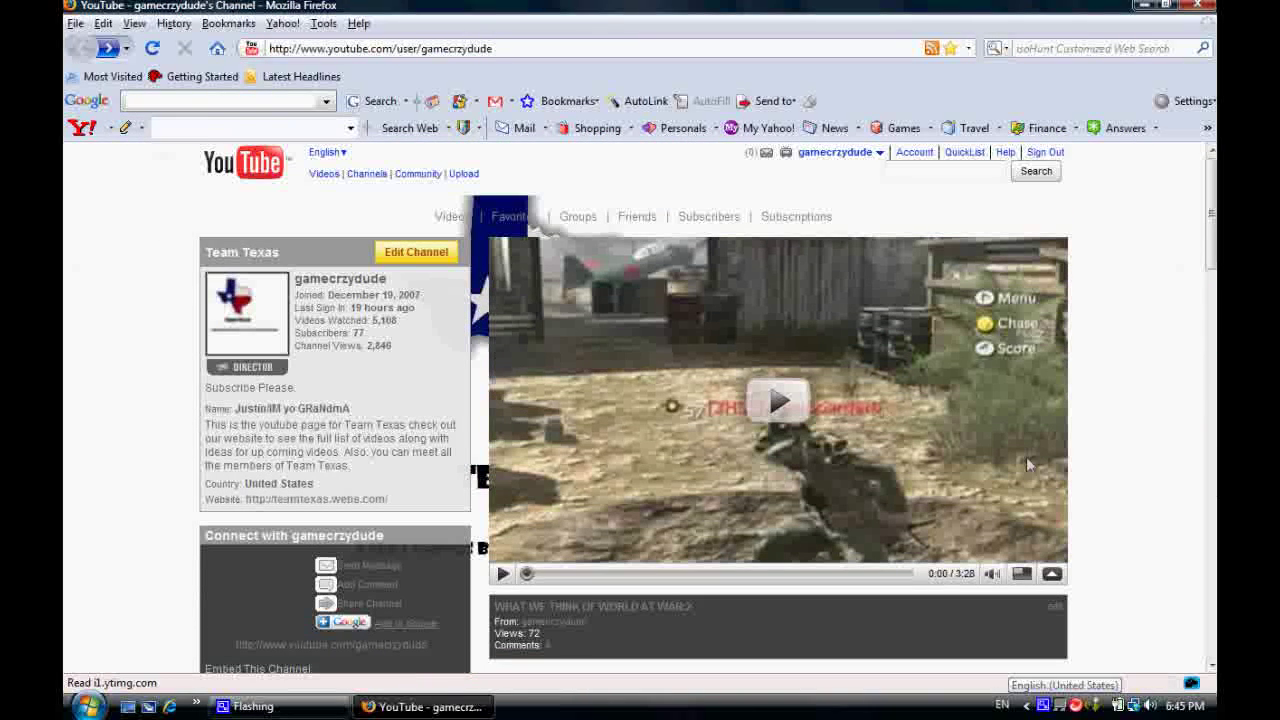
left_click(505, 47)
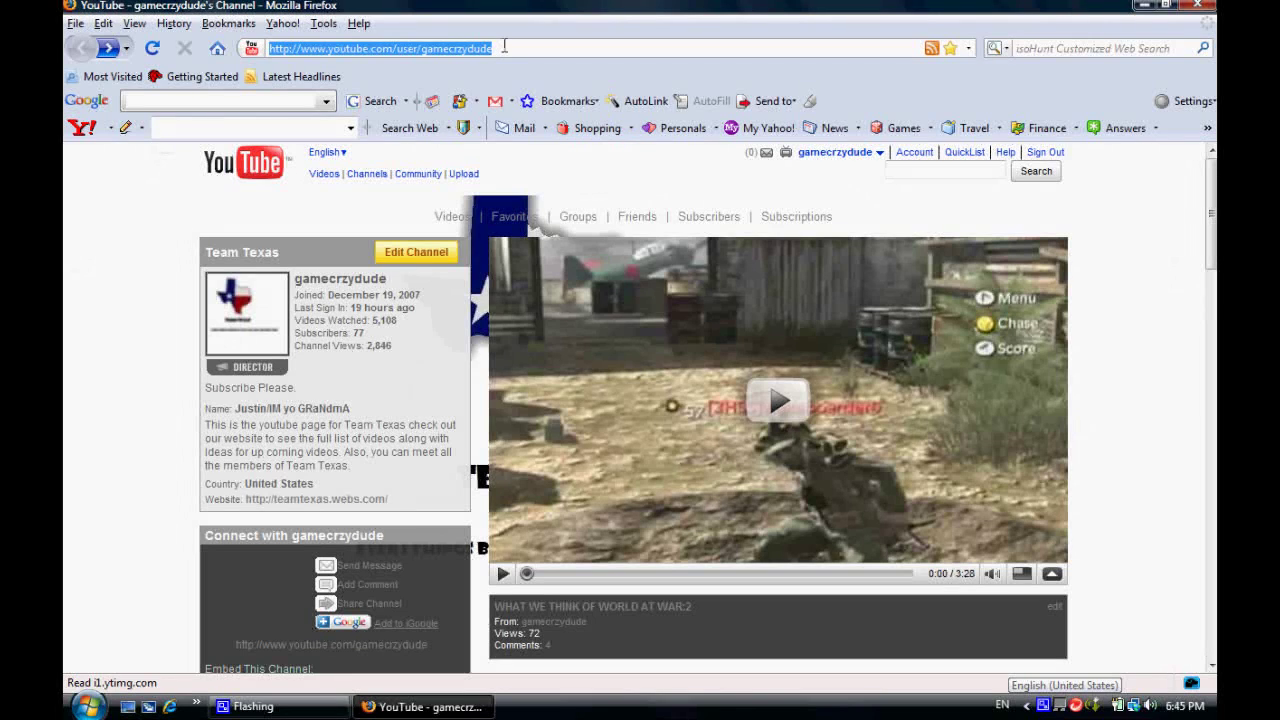
Step: Load google.com and search for 'videora ipod converter' using the suggested query
type("google")
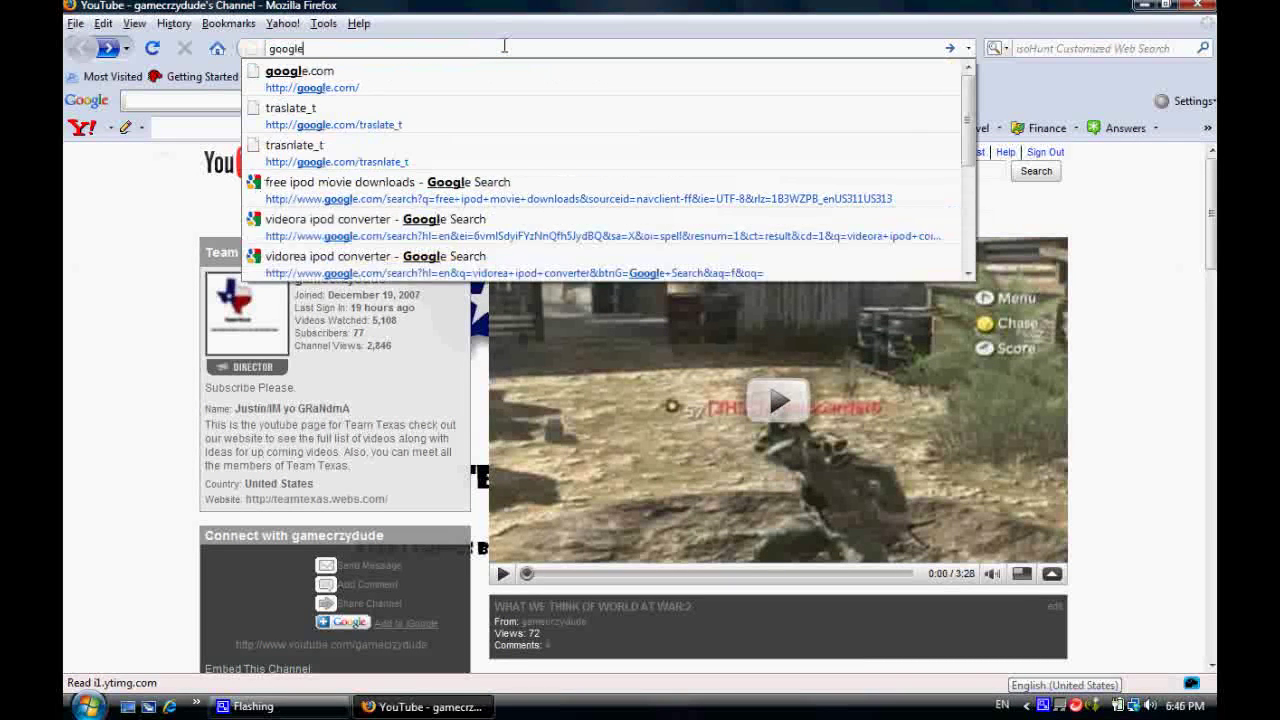
type(".com")
key("Return")
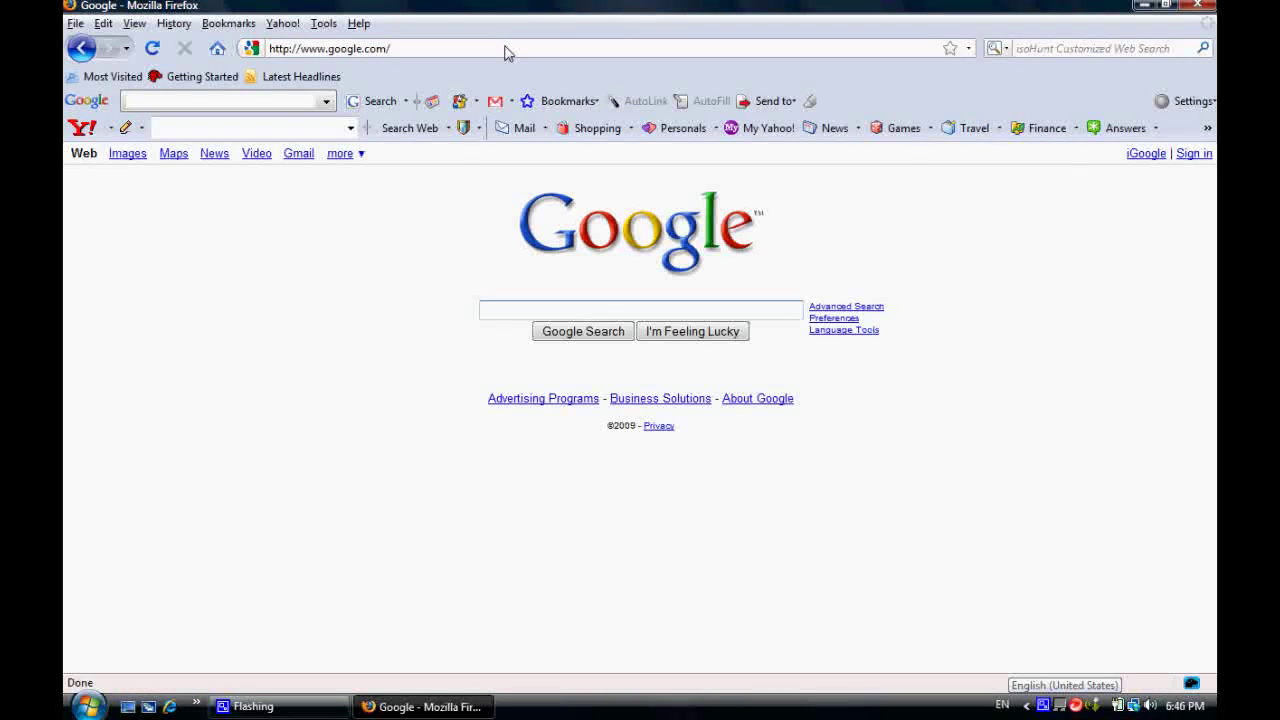
type("vi")
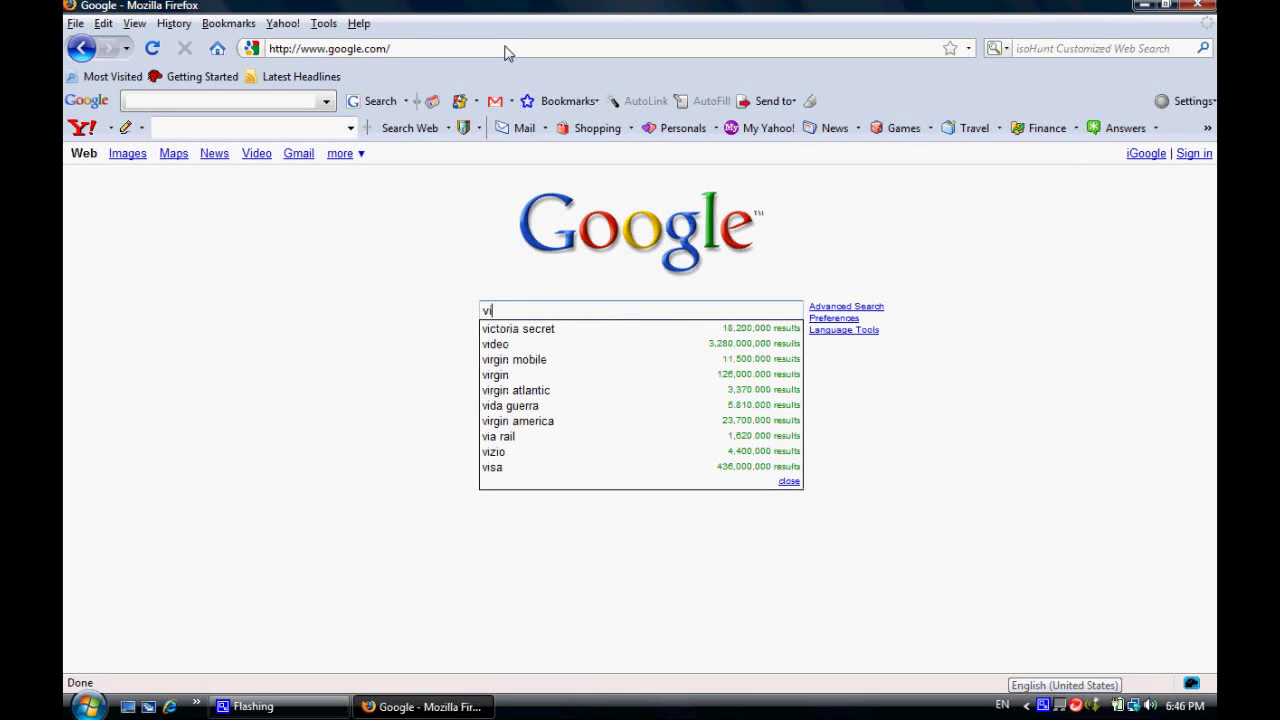
type("do")
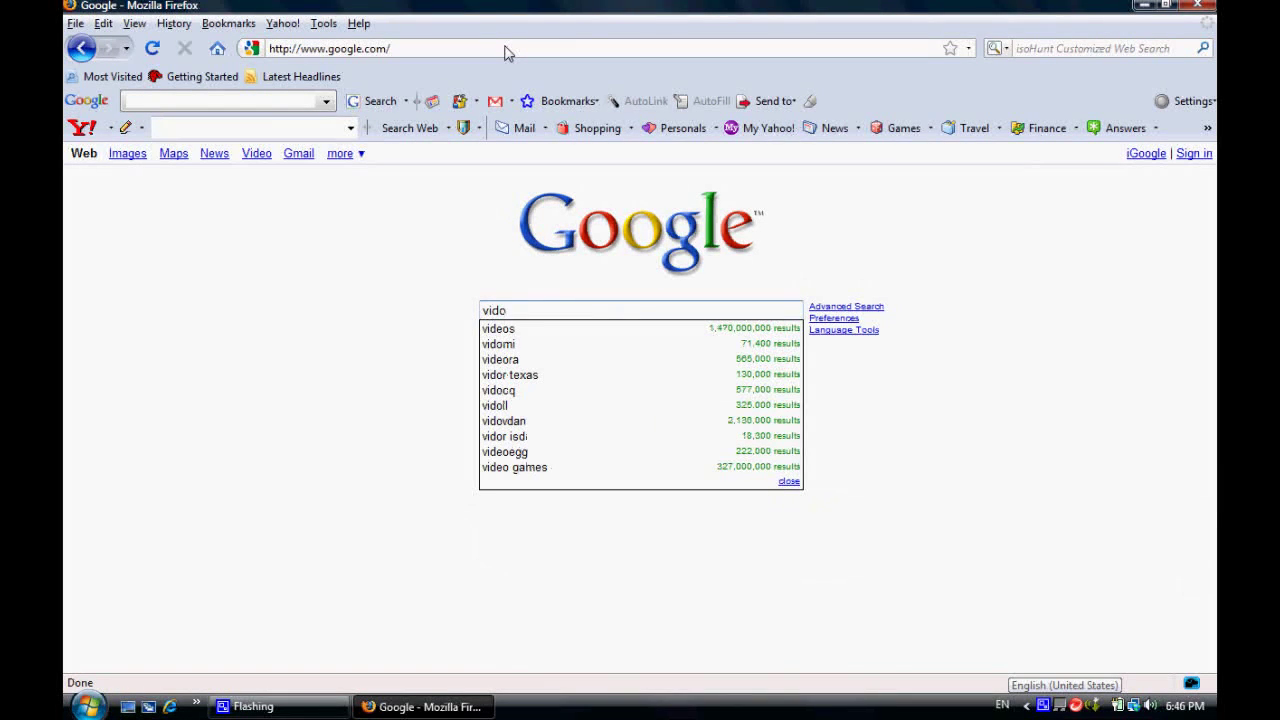
type("rea i")
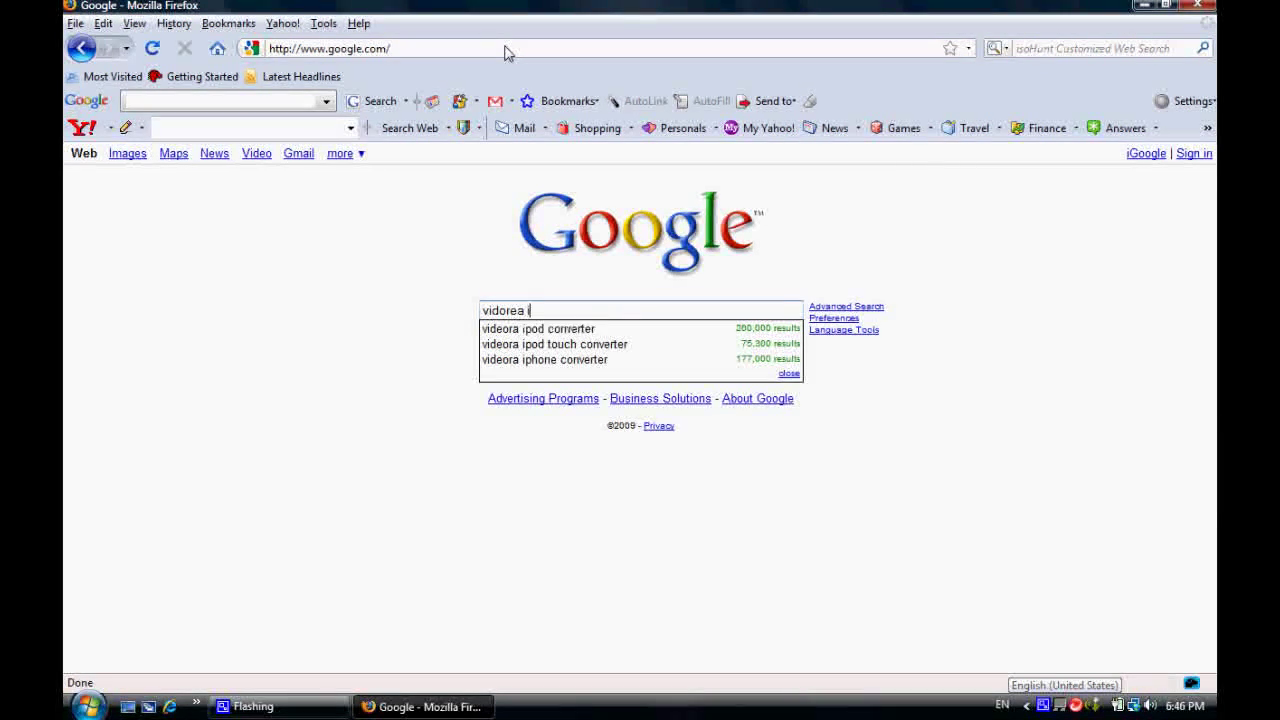
type("podcon")
key("Down")
key("Return")
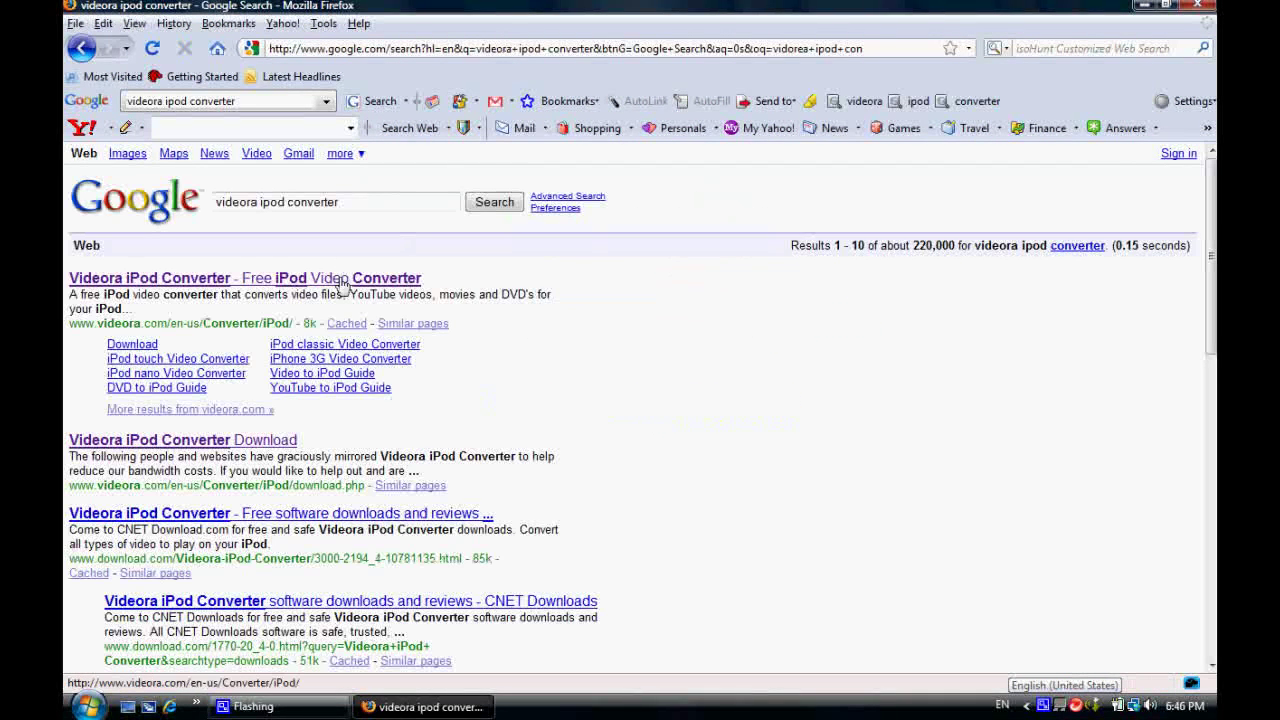
Step: Open the first Videora iPod Converter result, scroll through the site, then close Firefox
left_click(296, 282)
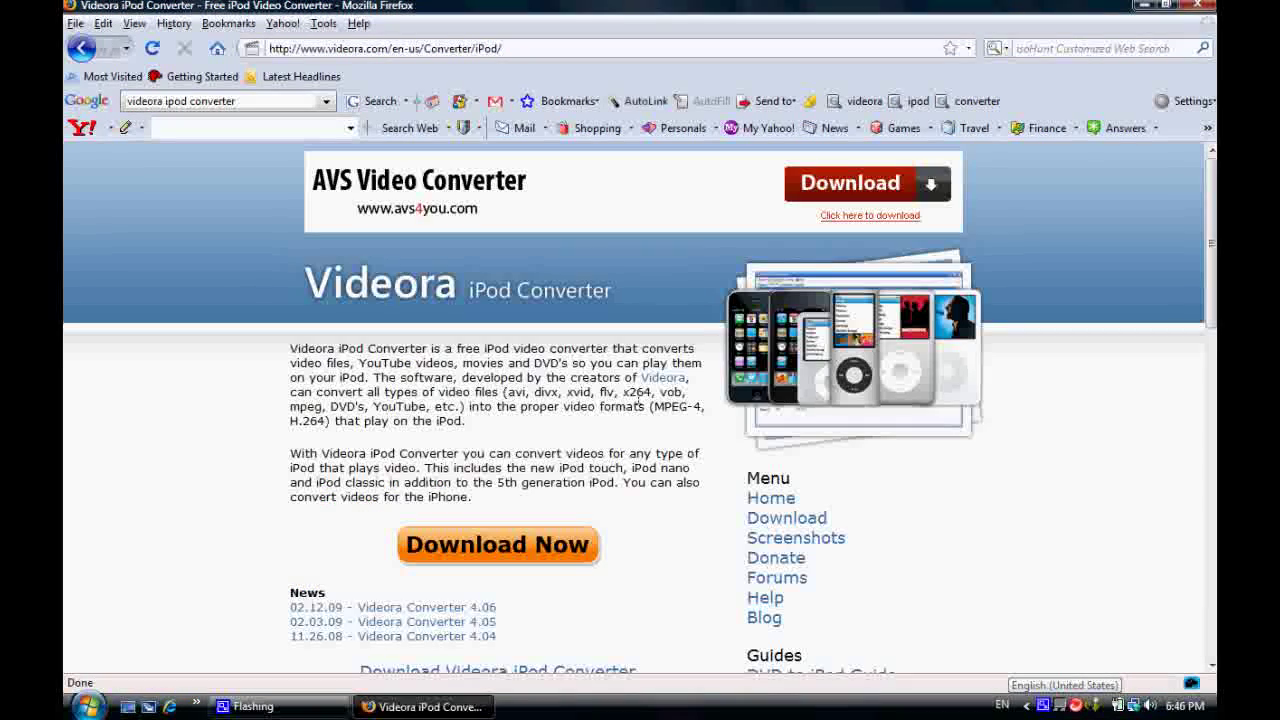
scroll(790, 290, "down", 1)
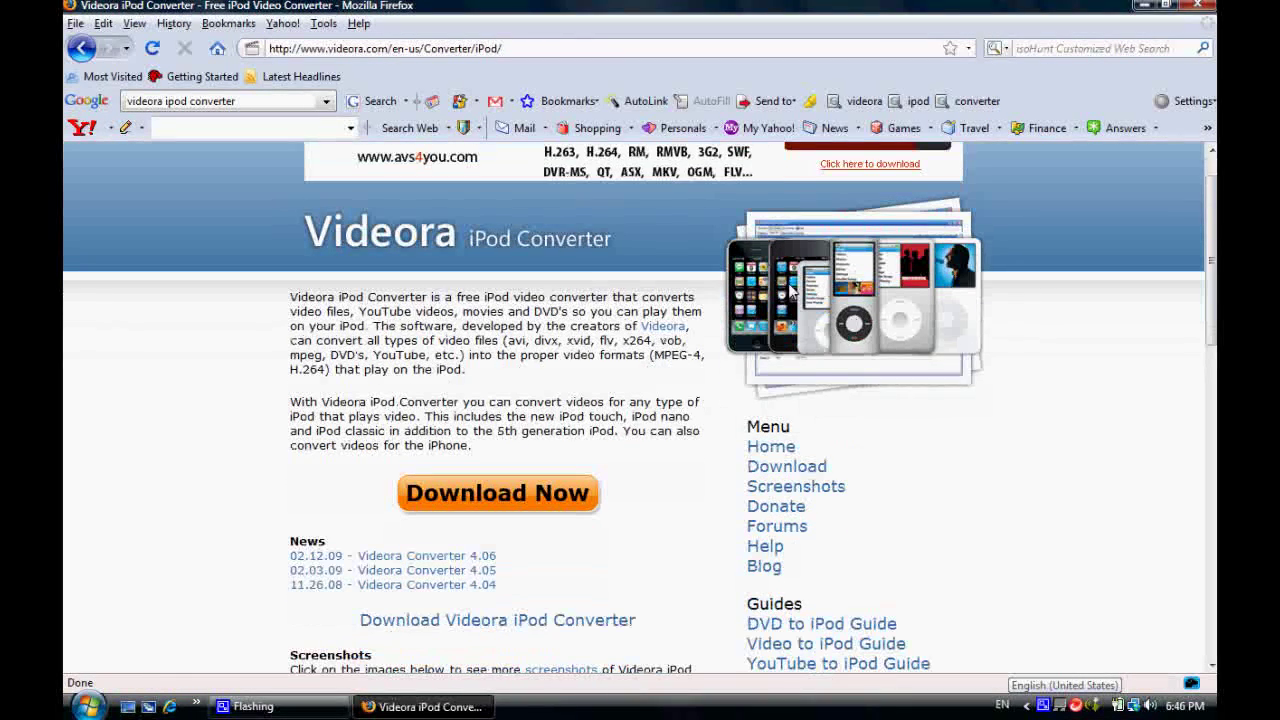
scroll(790, 290, "up", 1)
scroll(634, 309, "down", 12)
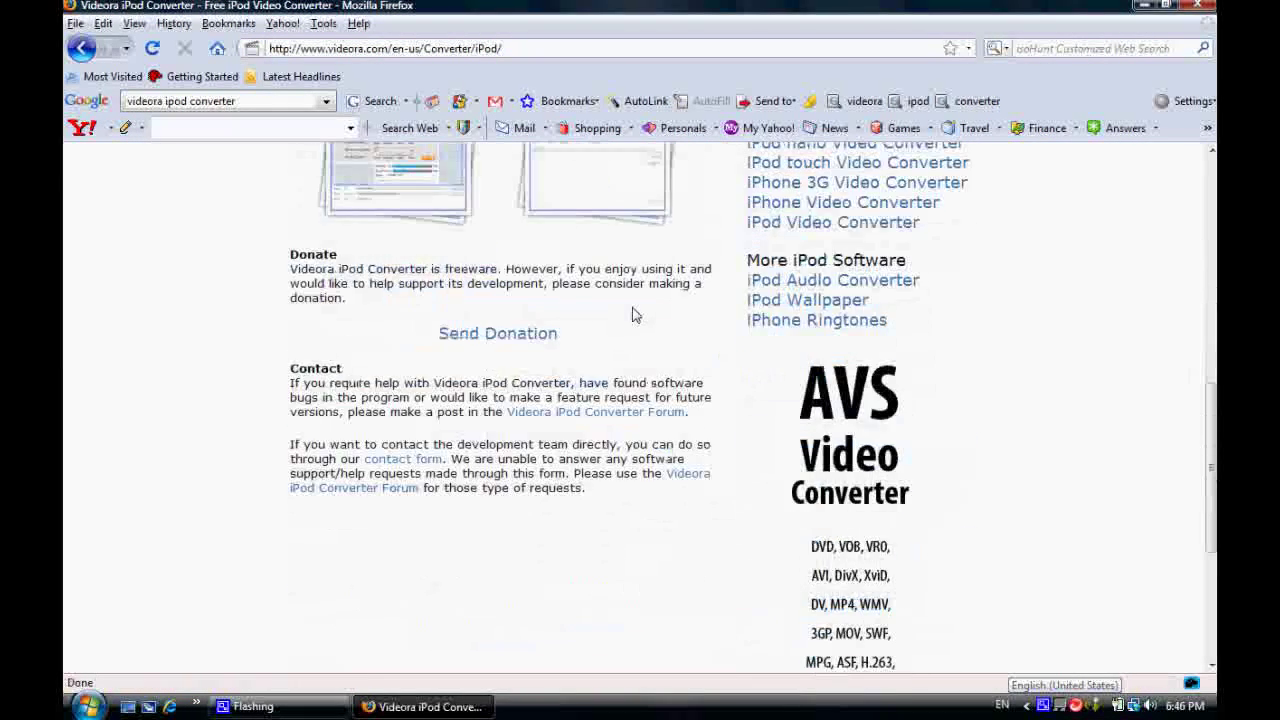
scroll(632, 315, "up", 6)
scroll(633, 316, "up", 5)
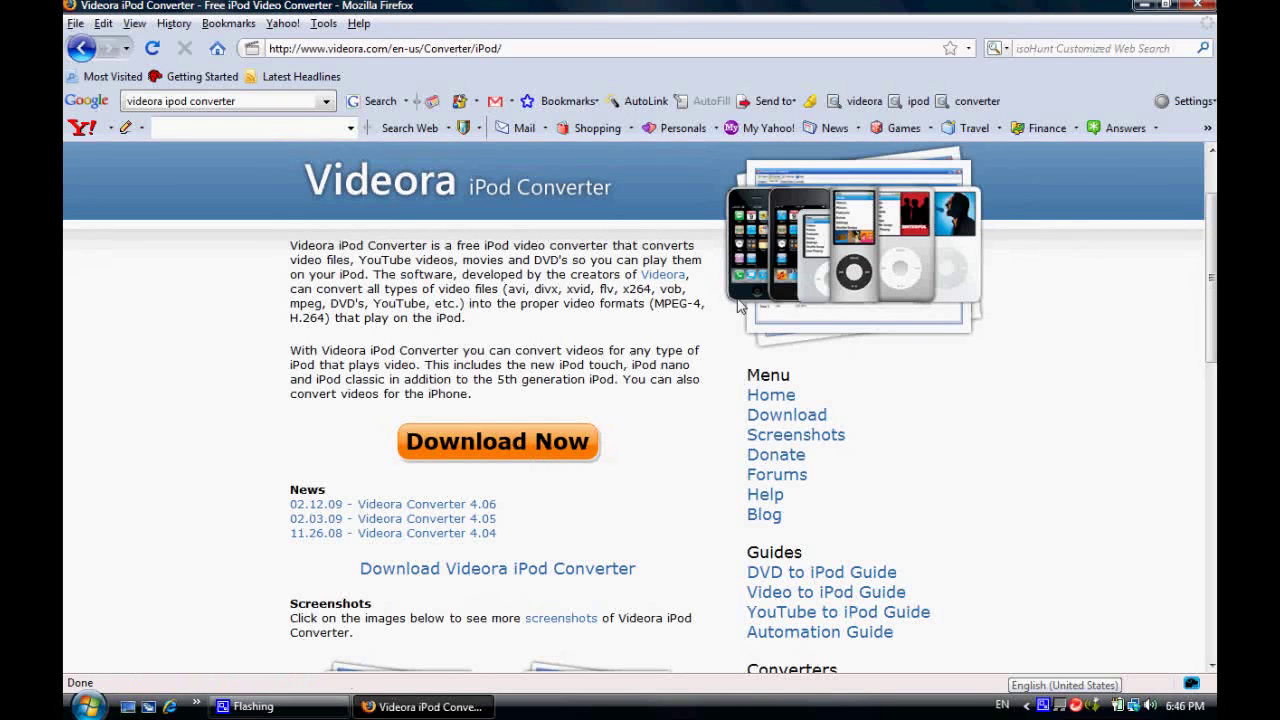
left_click(1199, 8)
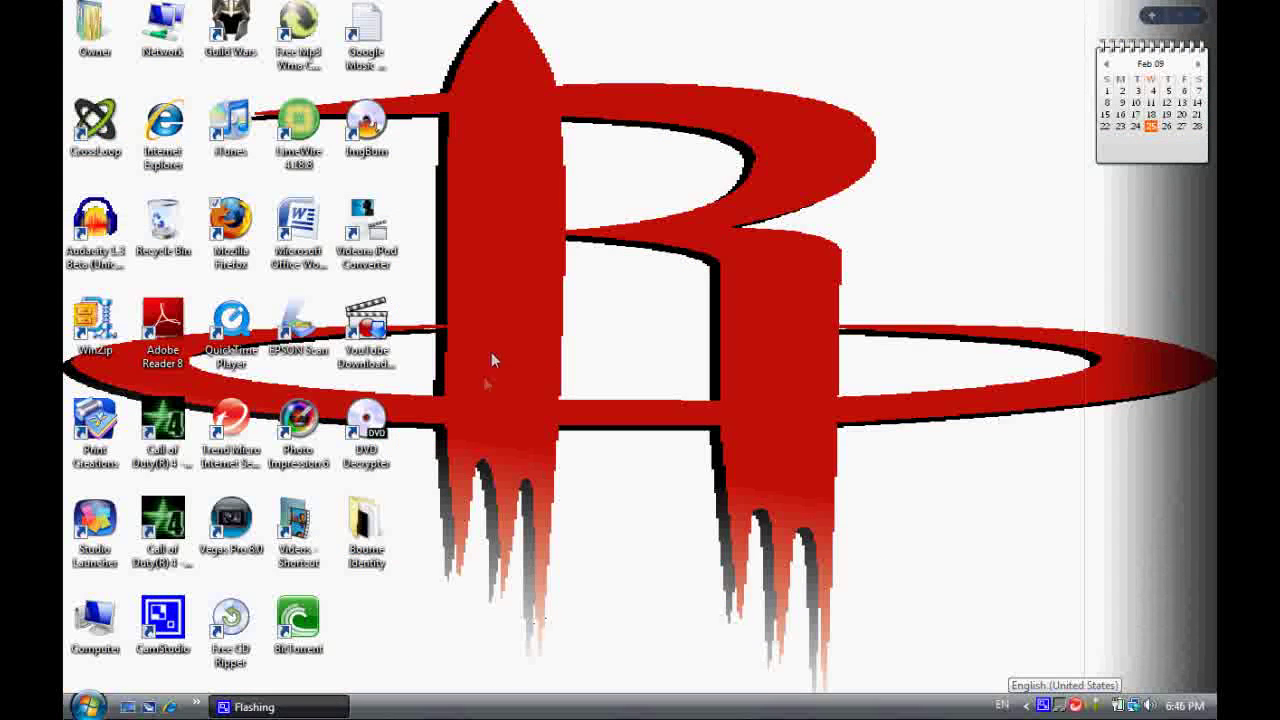
Step: Launch Videora, keep iPhone 3G as the encoding device in Settings, and return Home
left_click(366, 232)
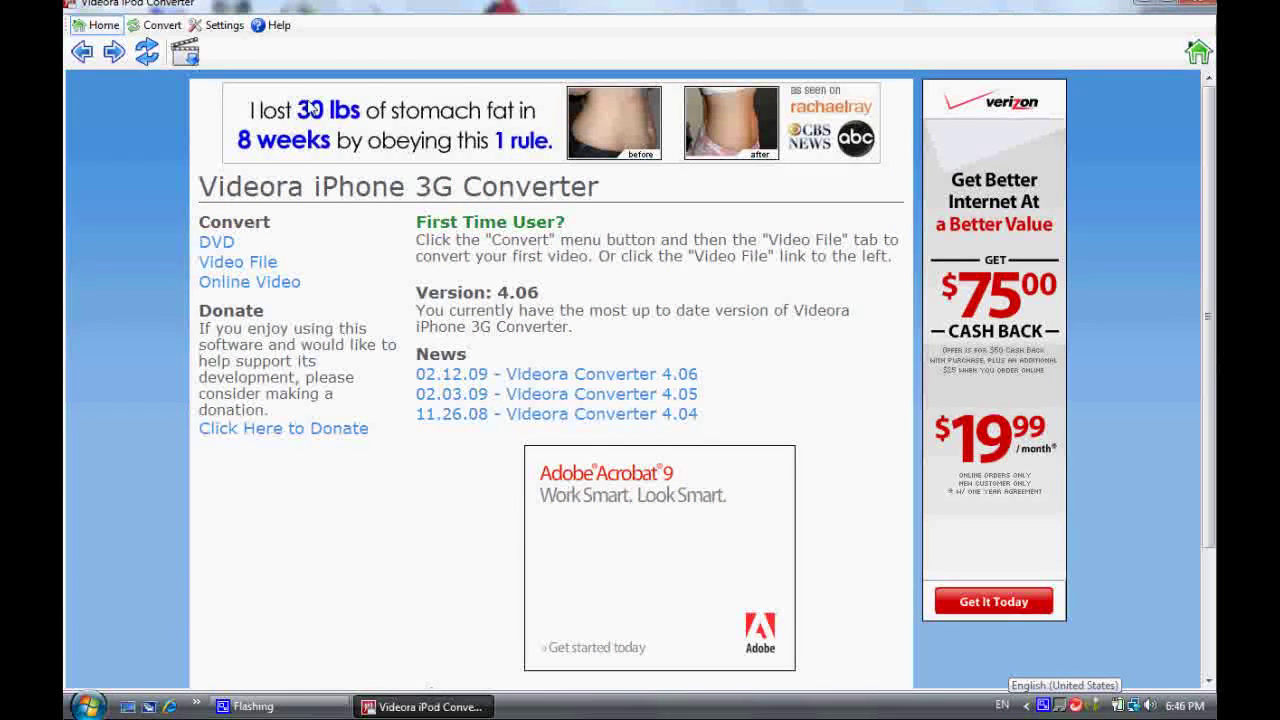
left_click(217, 30)
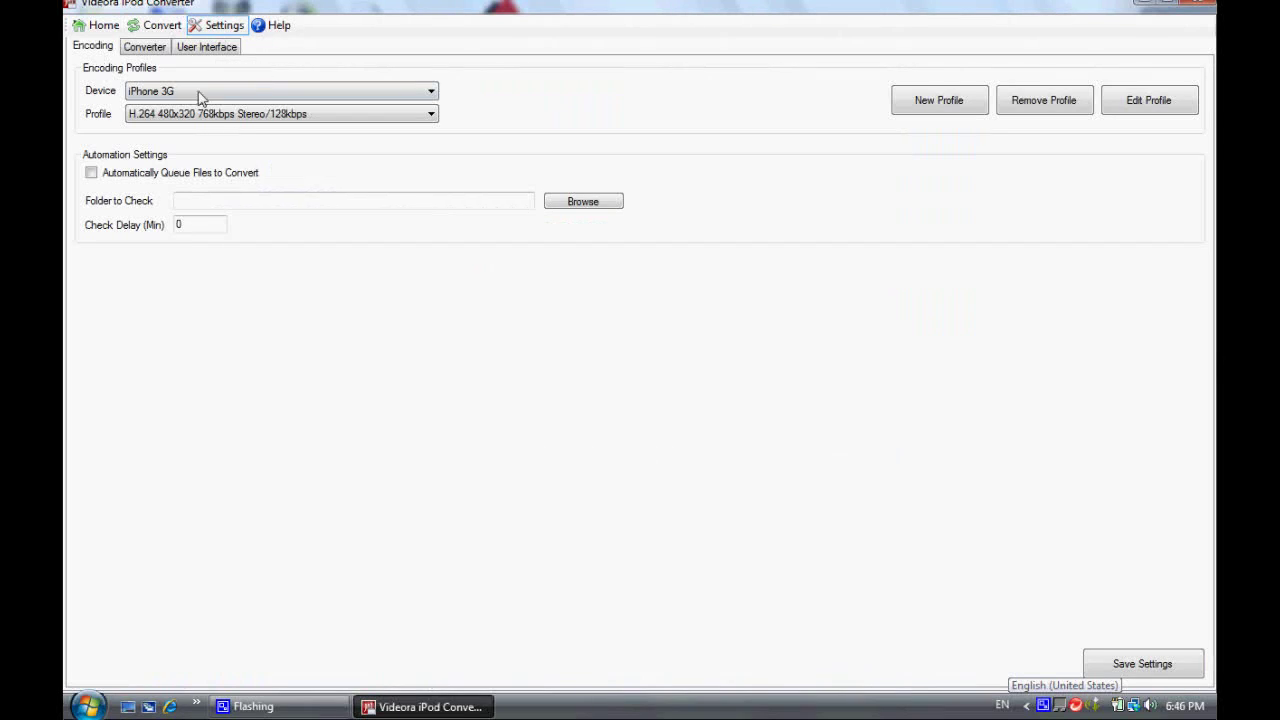
left_click(187, 93)
left_click(187, 94)
left_click(100, 25)
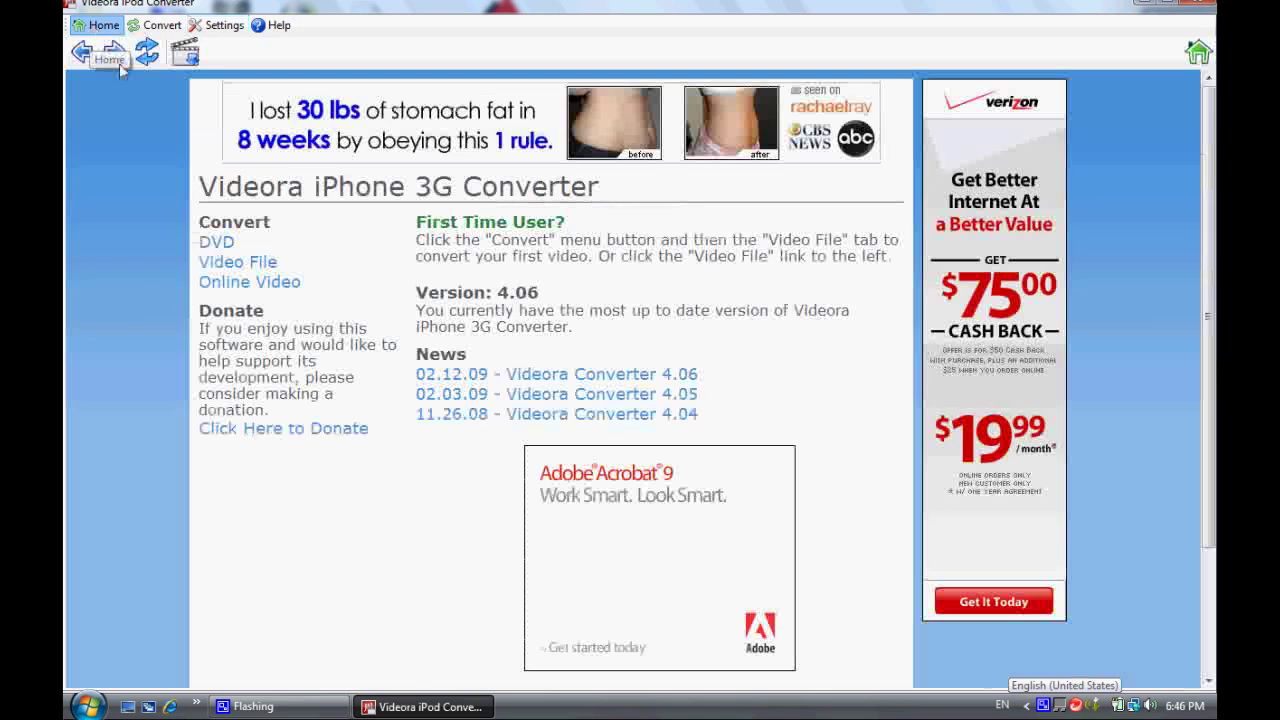
Step: Open the DVD conversion guide from the Convert section, revisiting it after a return home
left_click(212, 245)
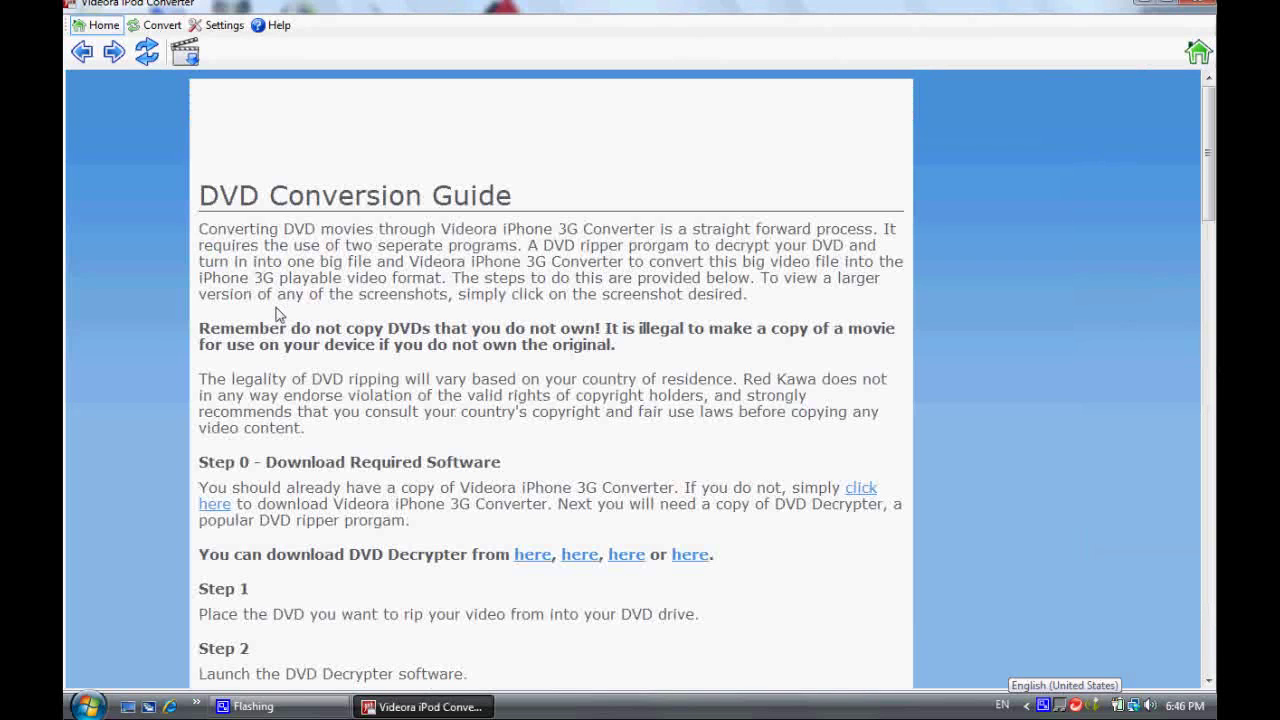
left_click(82, 51)
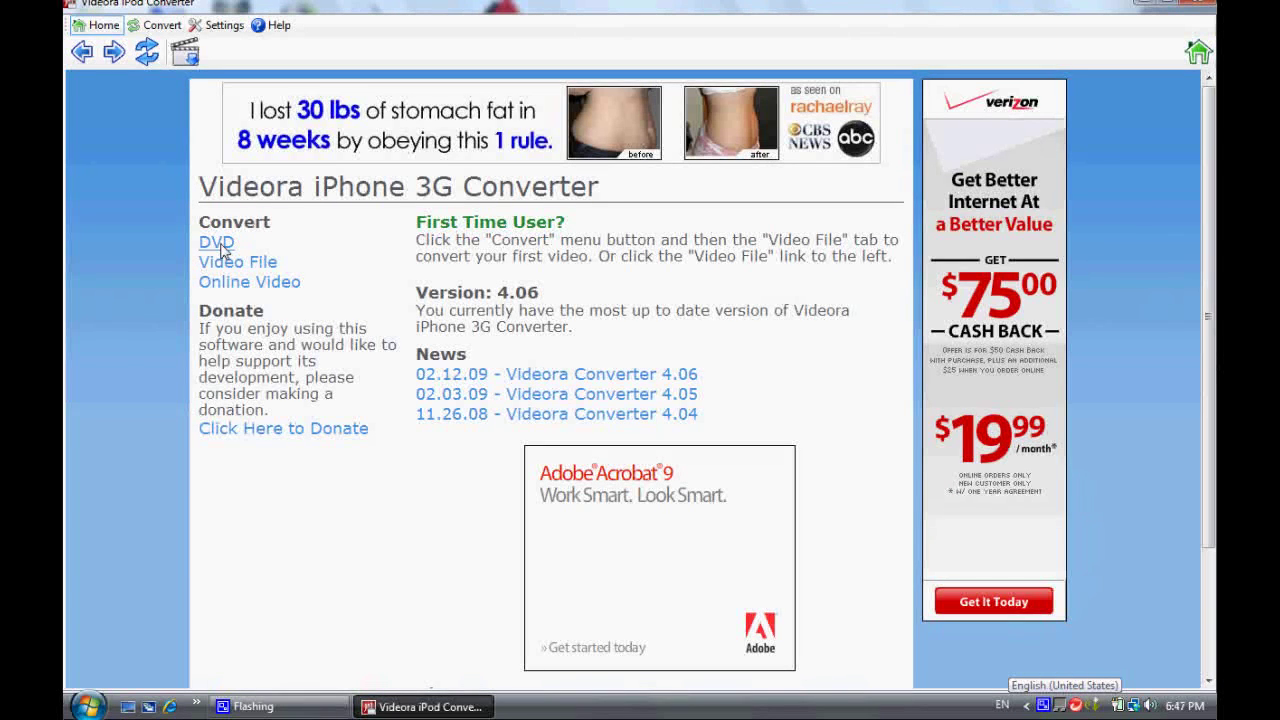
left_click(220, 243)
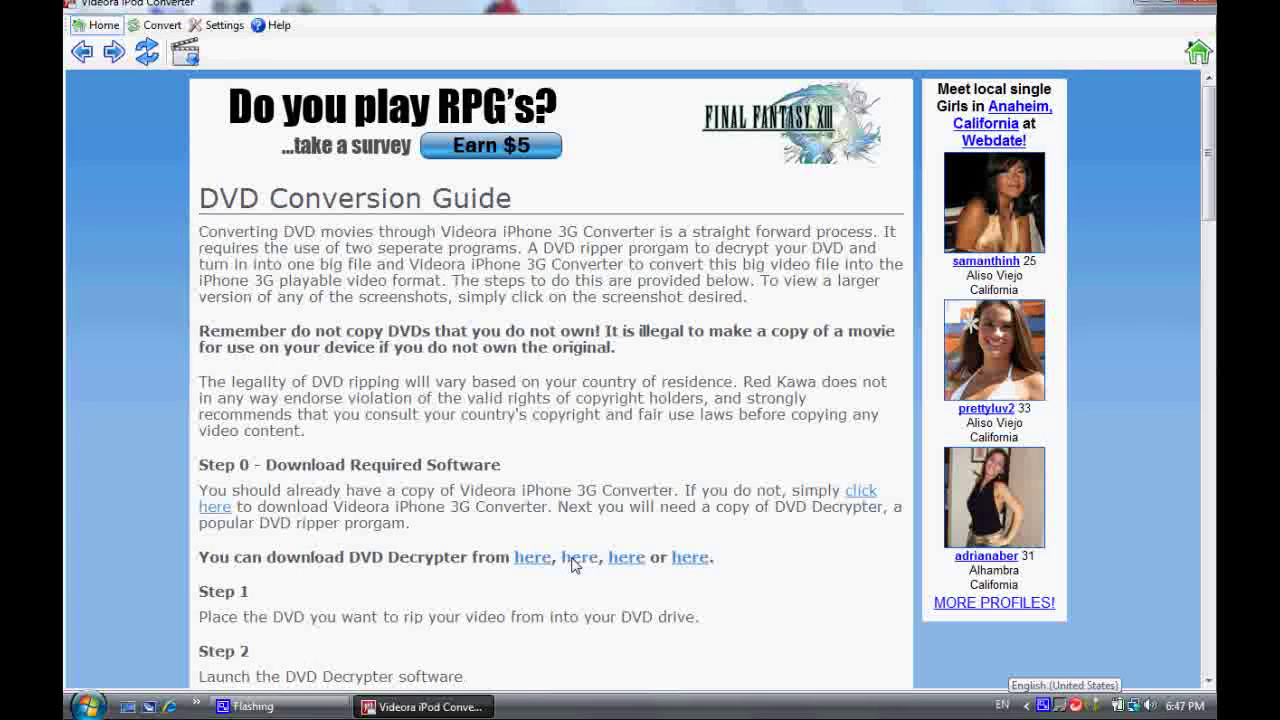
Step: Browse the FileForum DVD Decrypter 3.5.4.0 download page, then close Videora
left_click(575, 565)
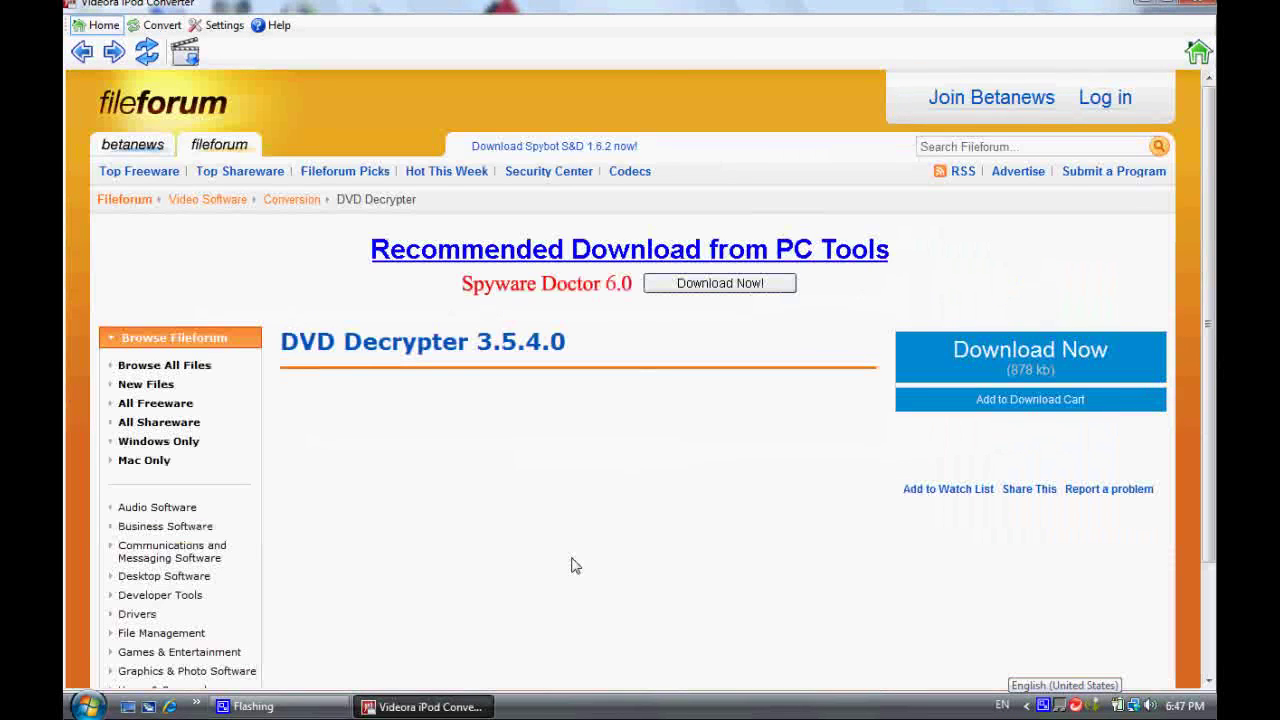
scroll(473, 505, "down", 2)
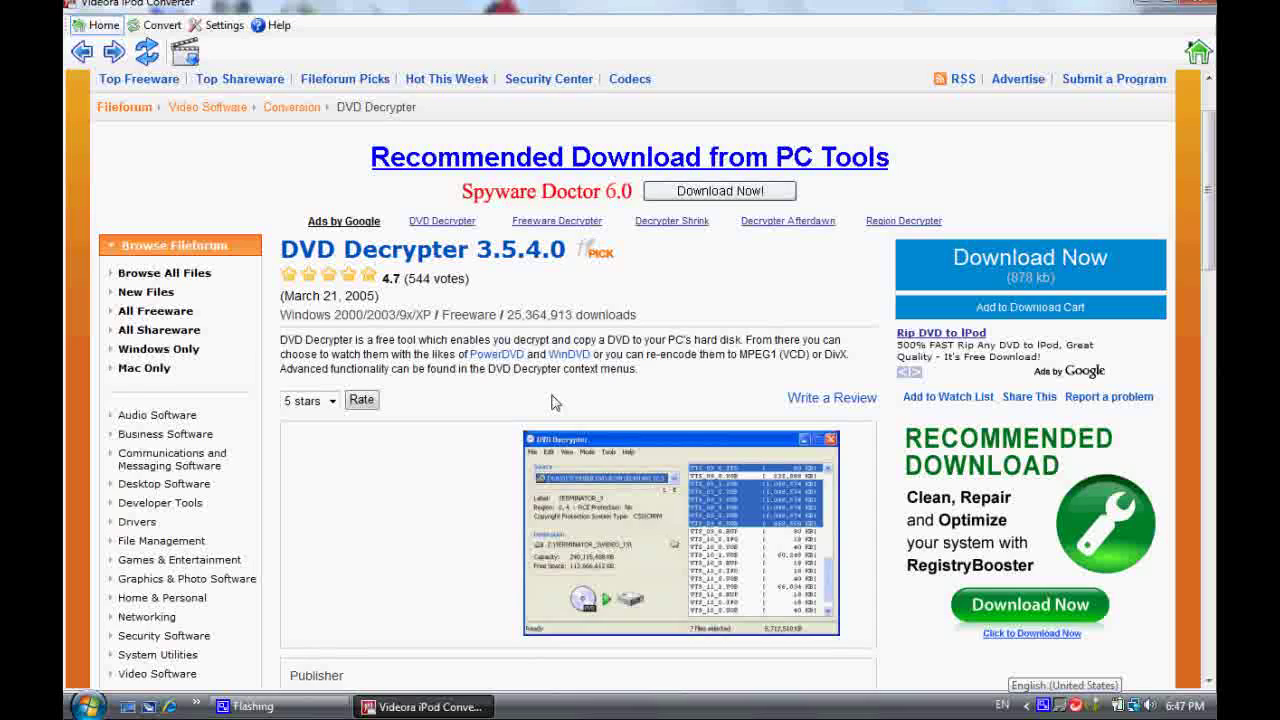
scroll(555, 402, "down", 3)
scroll(590, 450, "up", 5)
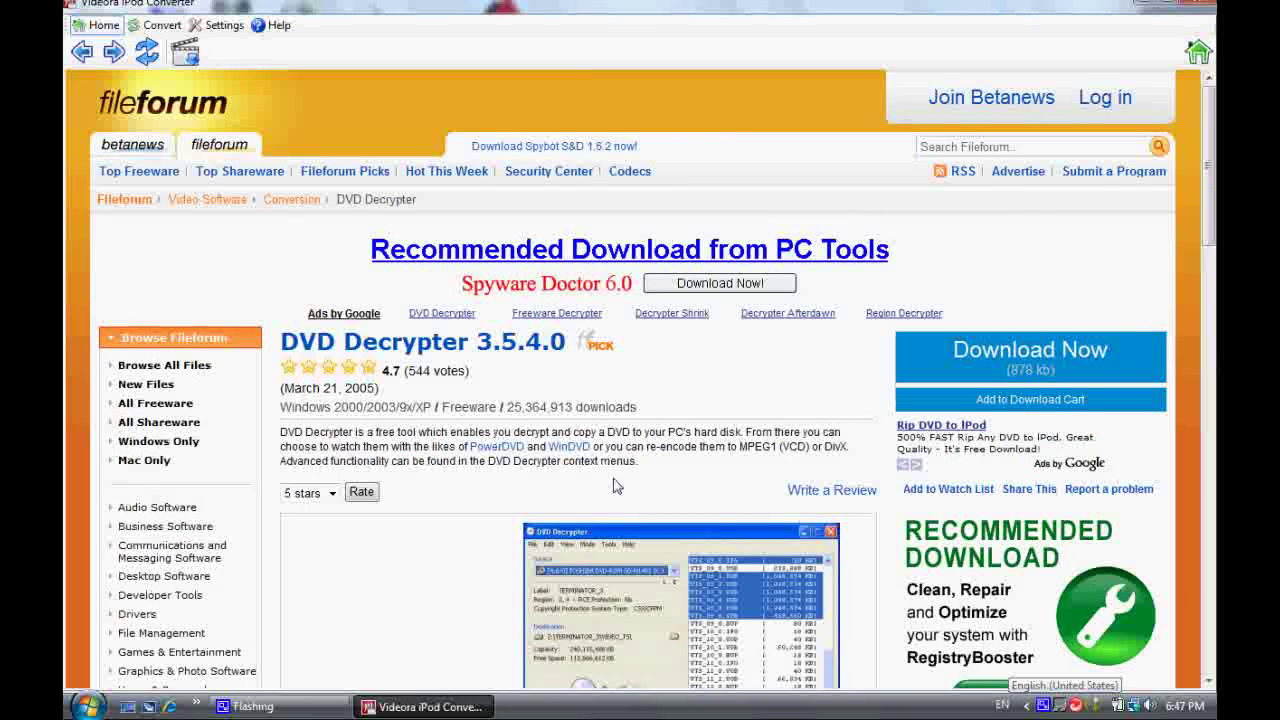
scroll(616, 486, "down", 2)
scroll(618, 487, "down", 2)
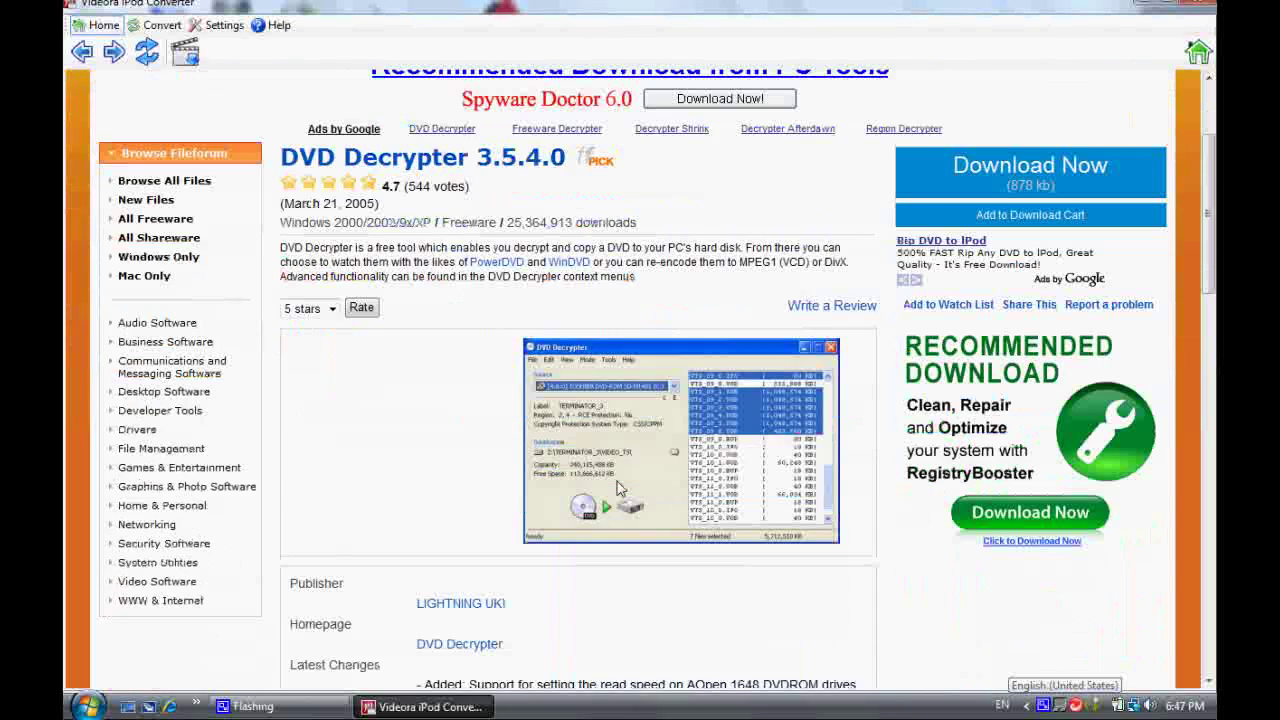
scroll(617, 488, "up", 4)
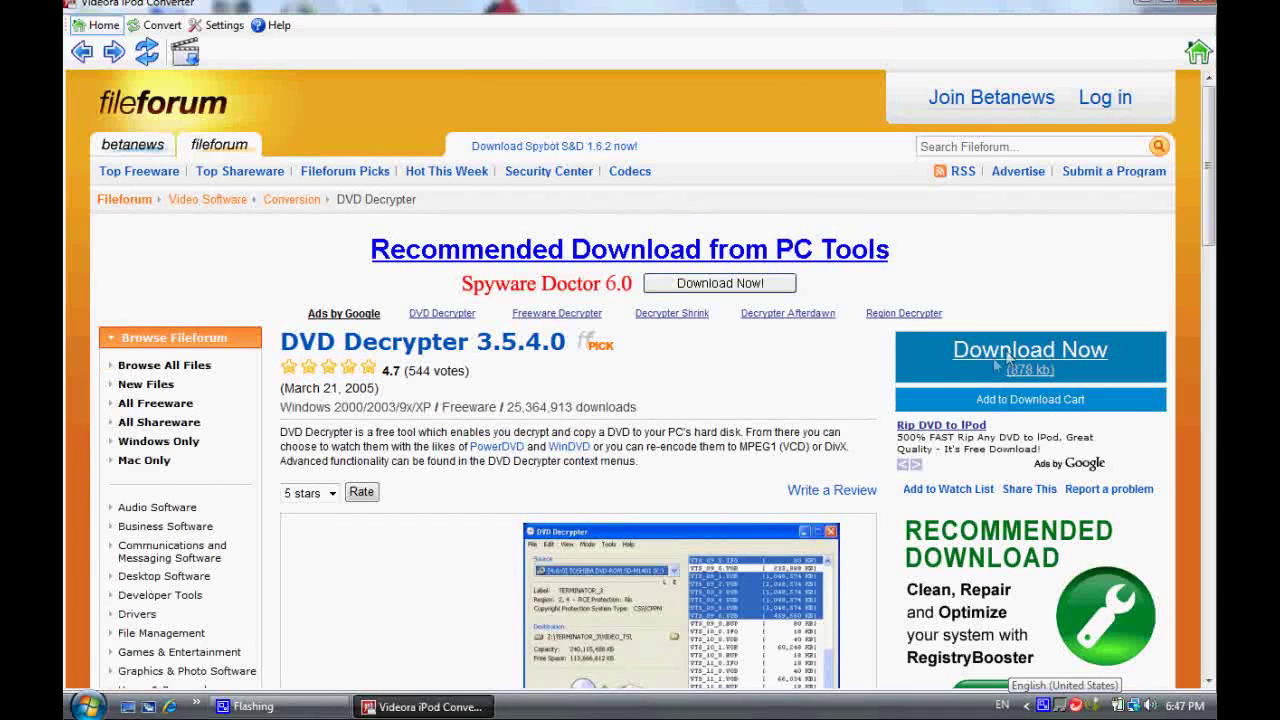
scroll(1020, 372, "down", 4)
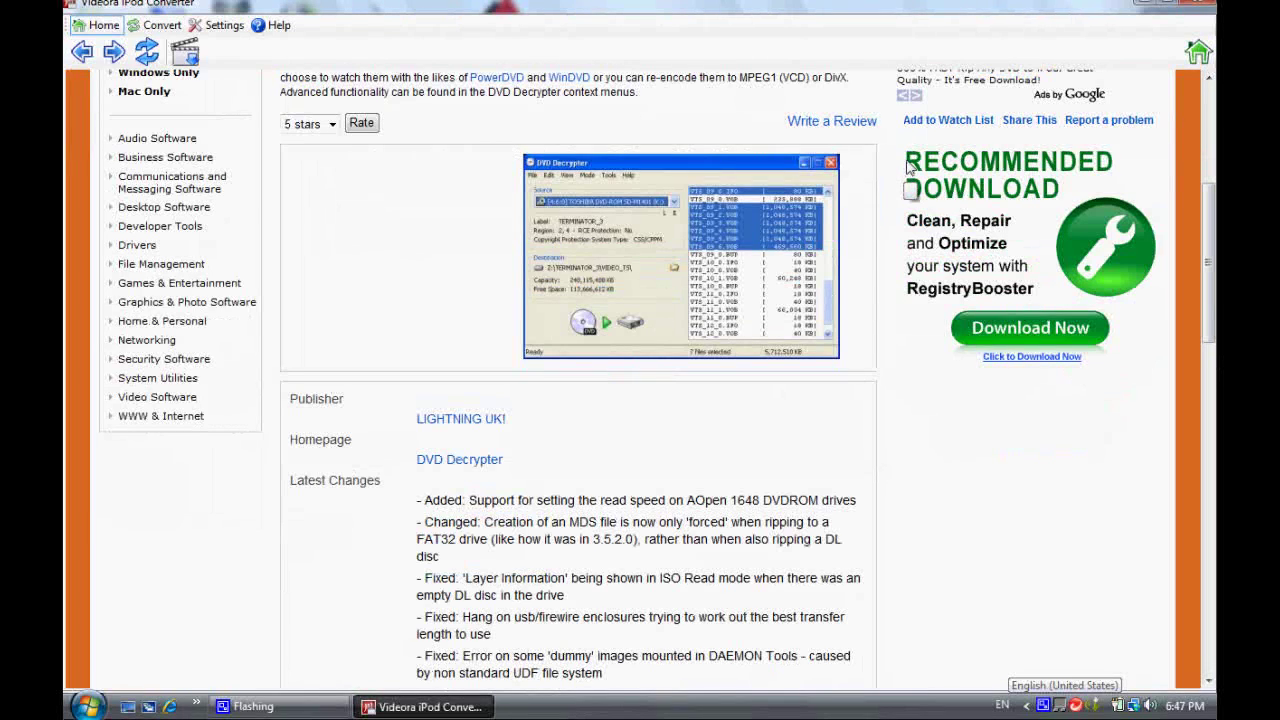
left_click(1188, 8)
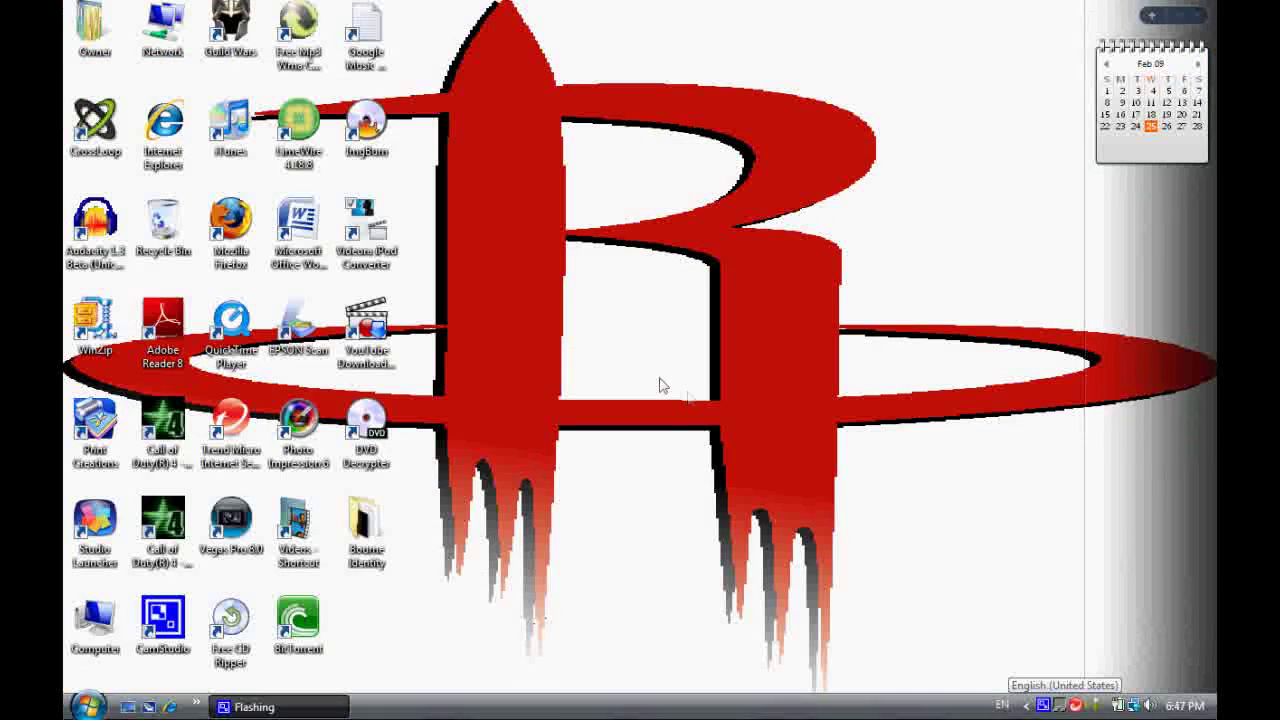
Step: Dismiss the compatibility warning, launch DVD Decrypter, and switch it to IFO mode
left_click(844, 398)
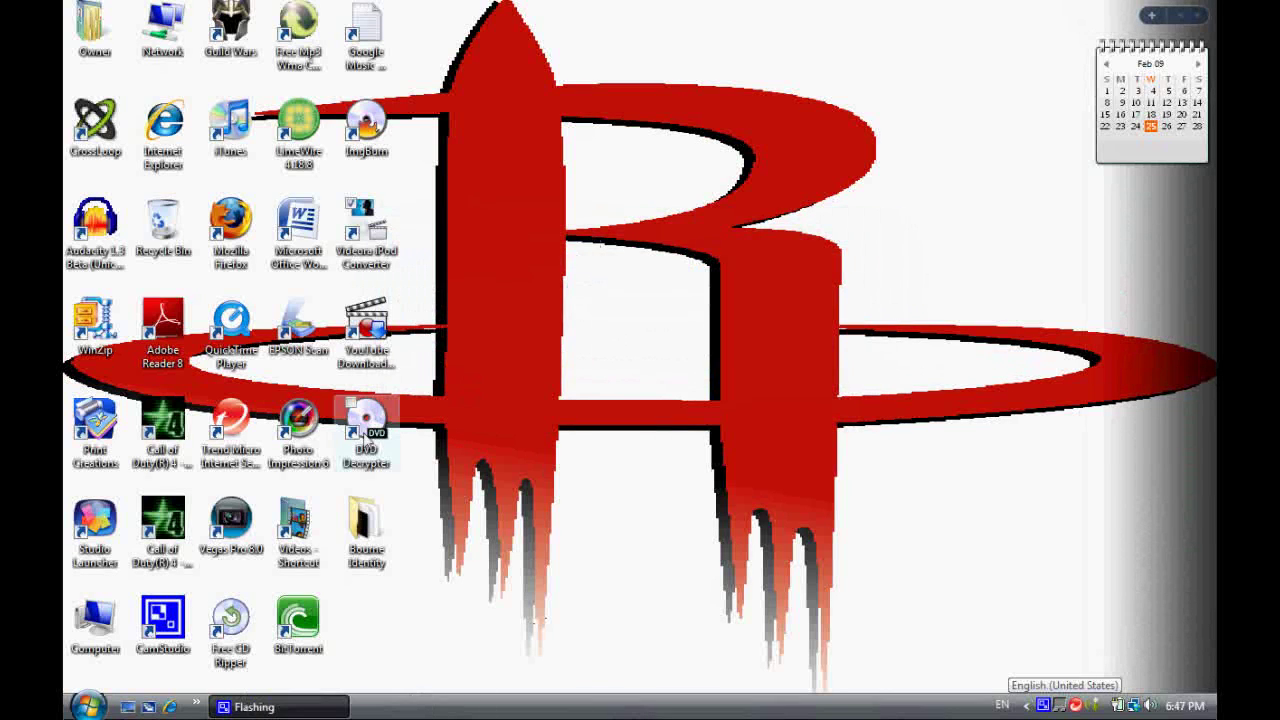
double_click(352, 443)
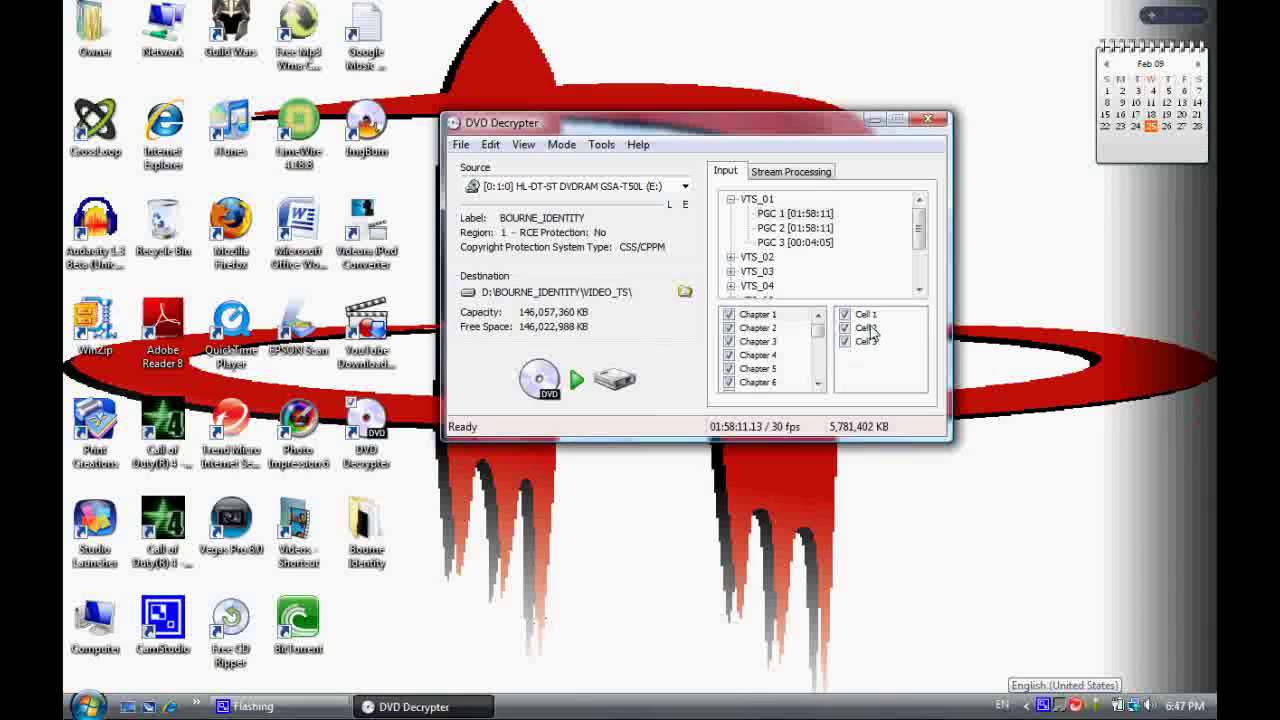
left_click(562, 145)
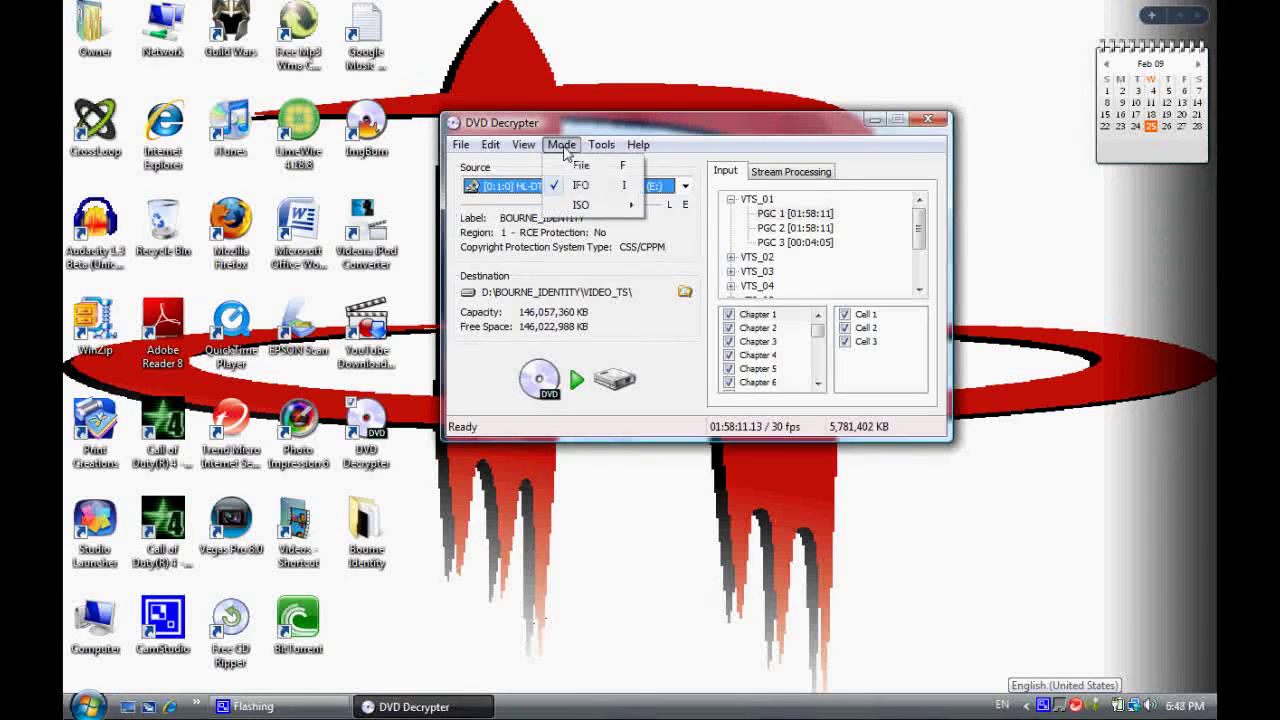
left_click(577, 188)
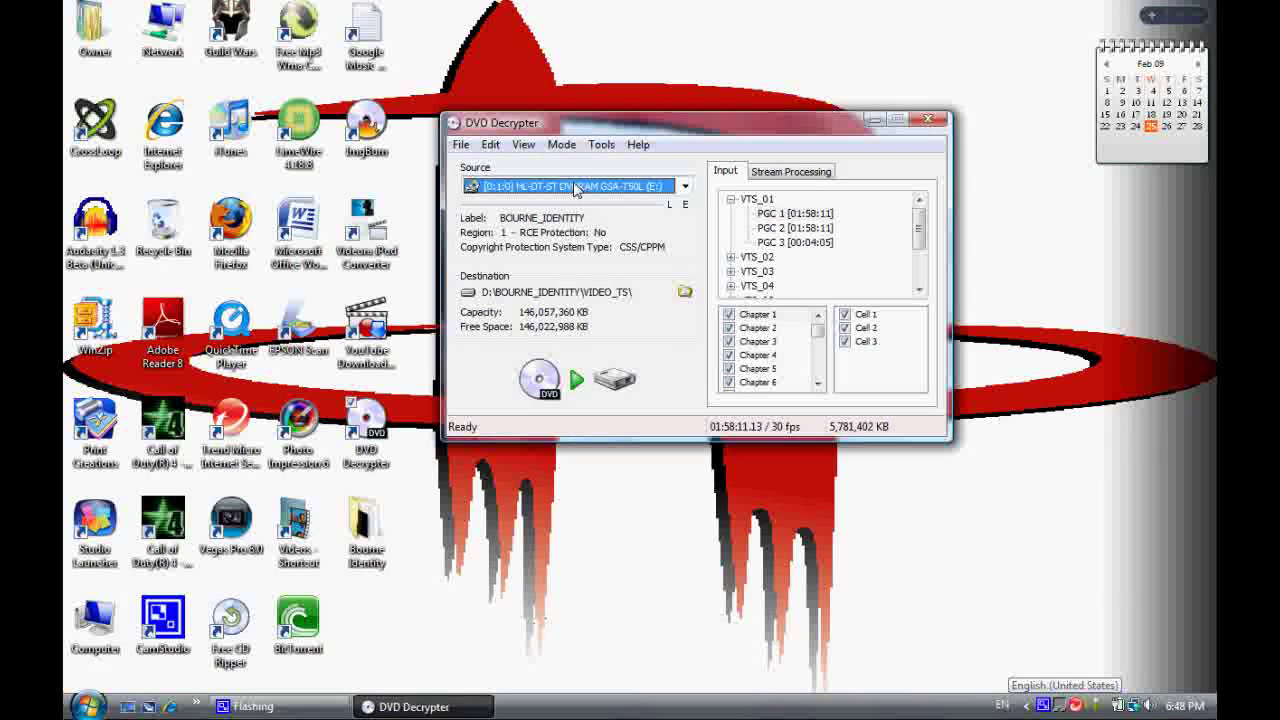
left_click(601, 145)
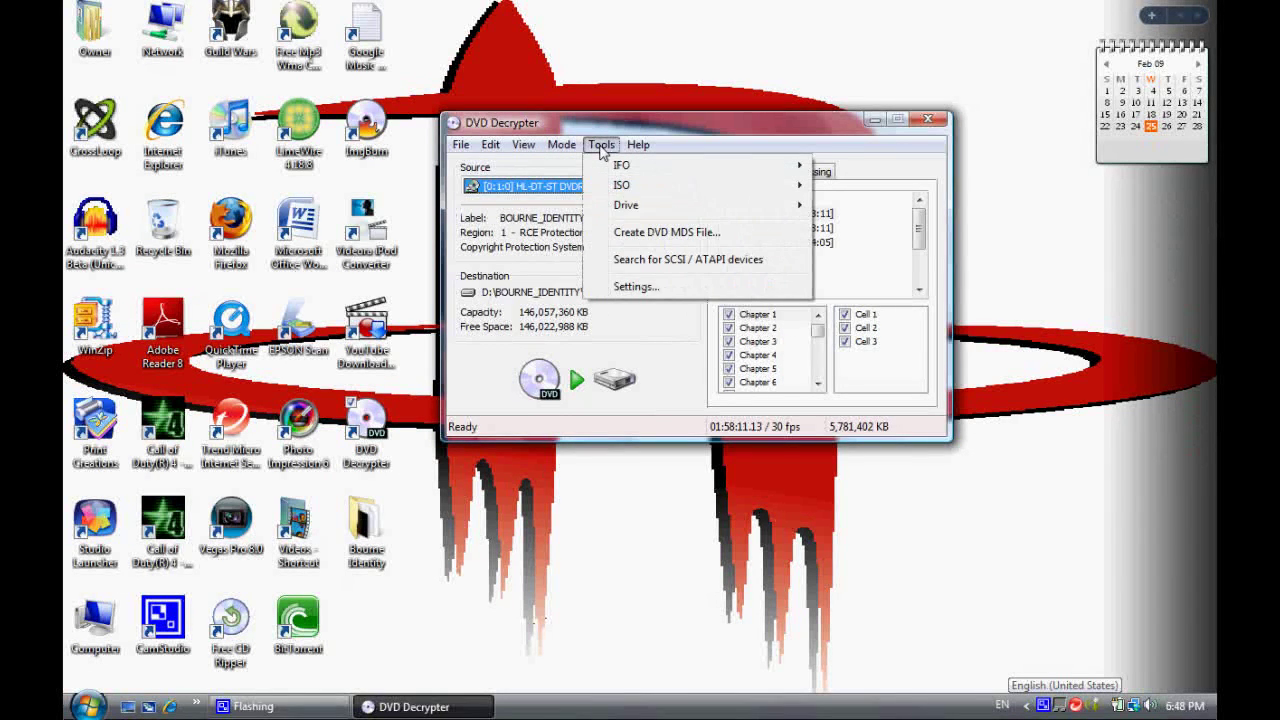
Step: In Settings' IFO Mode tab, leave File Splitting at None and confirm
left_click(636, 287)
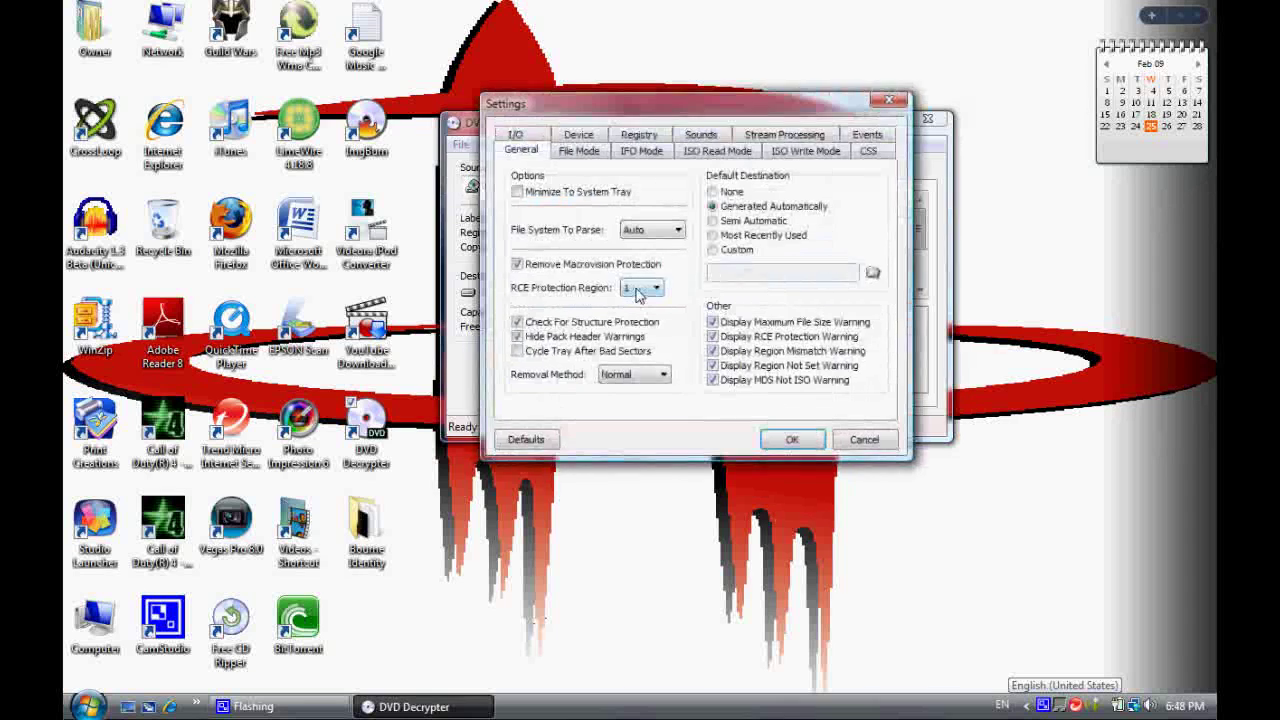
left_click(639, 152)
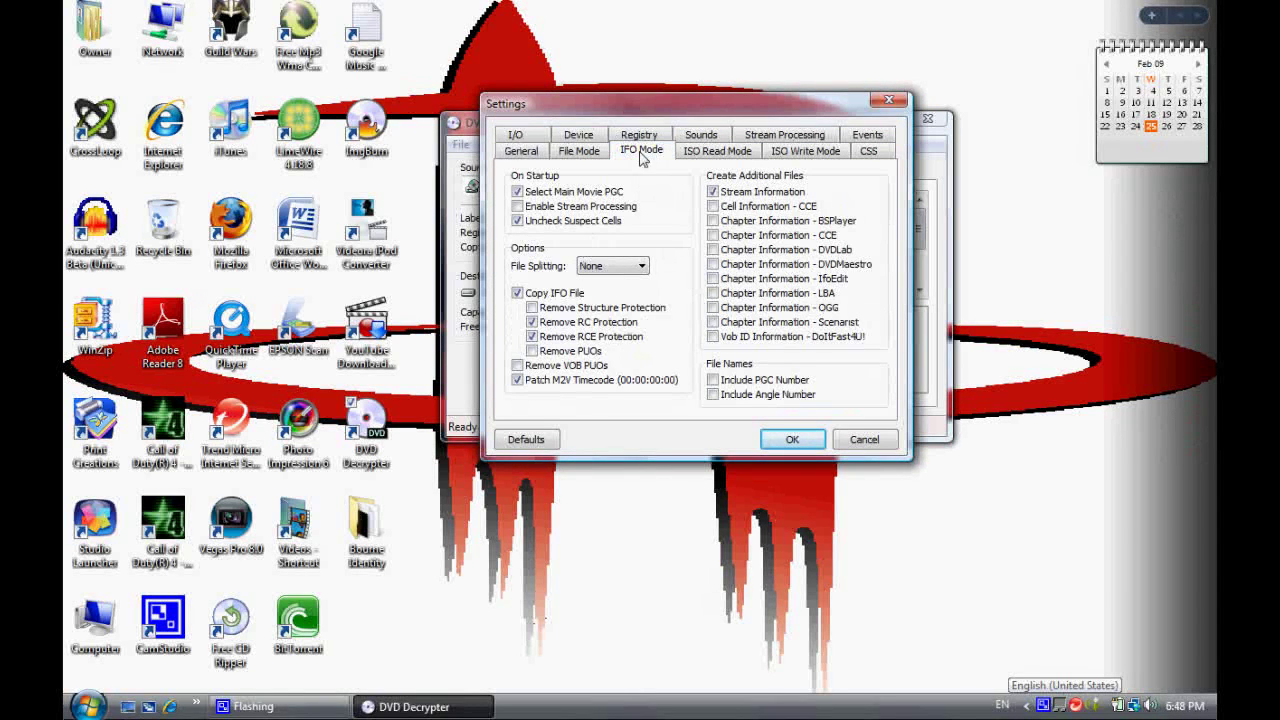
left_click(640, 266)
left_click(620, 435)
left_click(805, 446)
left_click(793, 440)
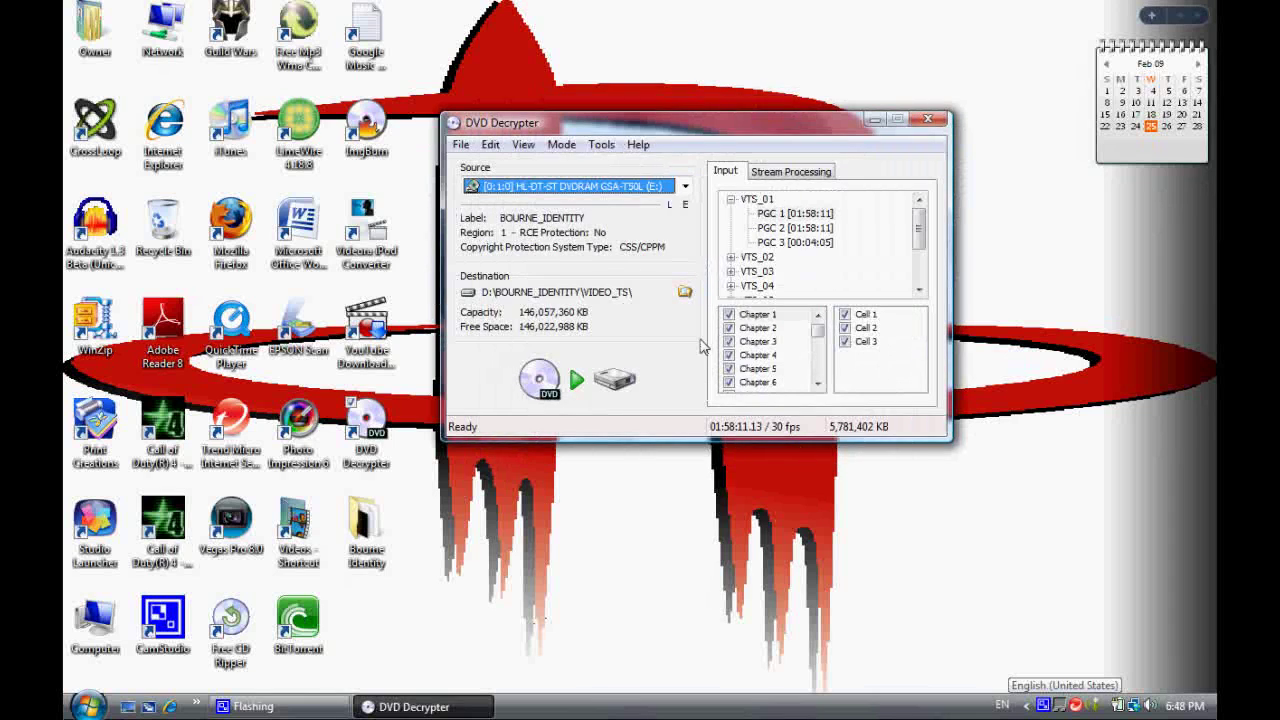
Step: Enable stream processing and untick Español and Français audio plus subtitle streams 0x20–0x23
left_click(798, 176)
left_click(723, 199)
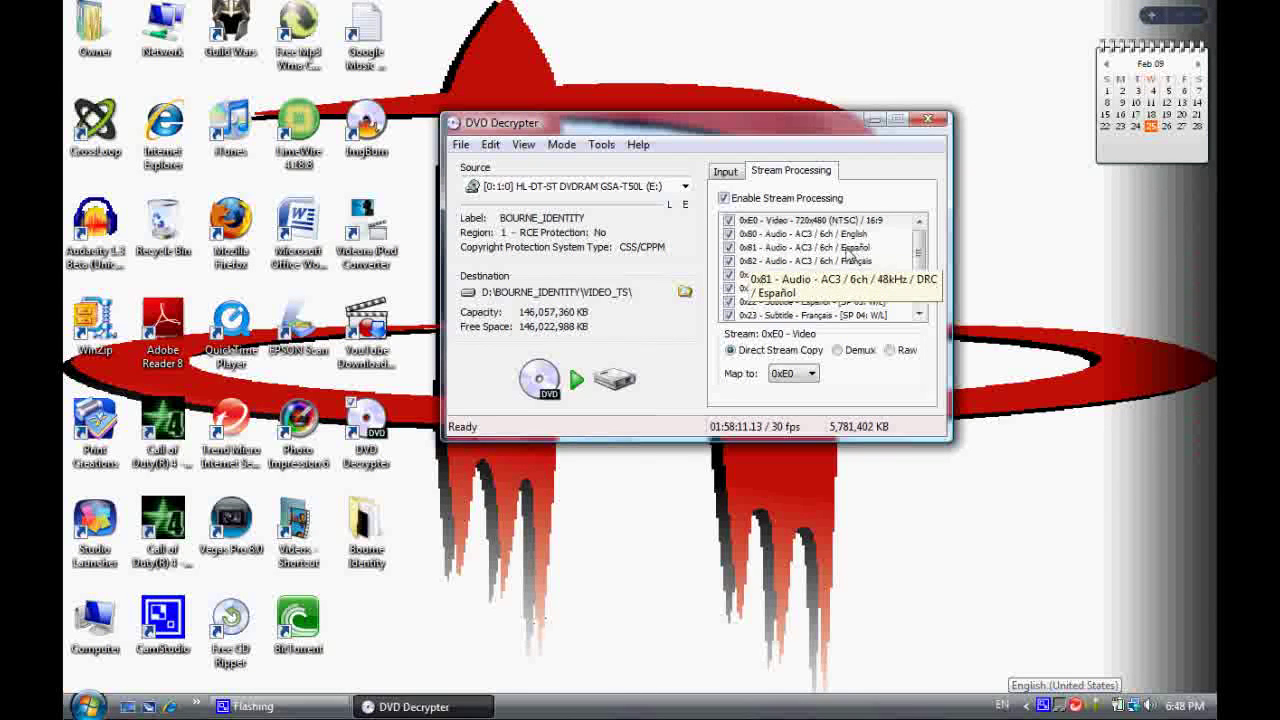
left_click(729, 248)
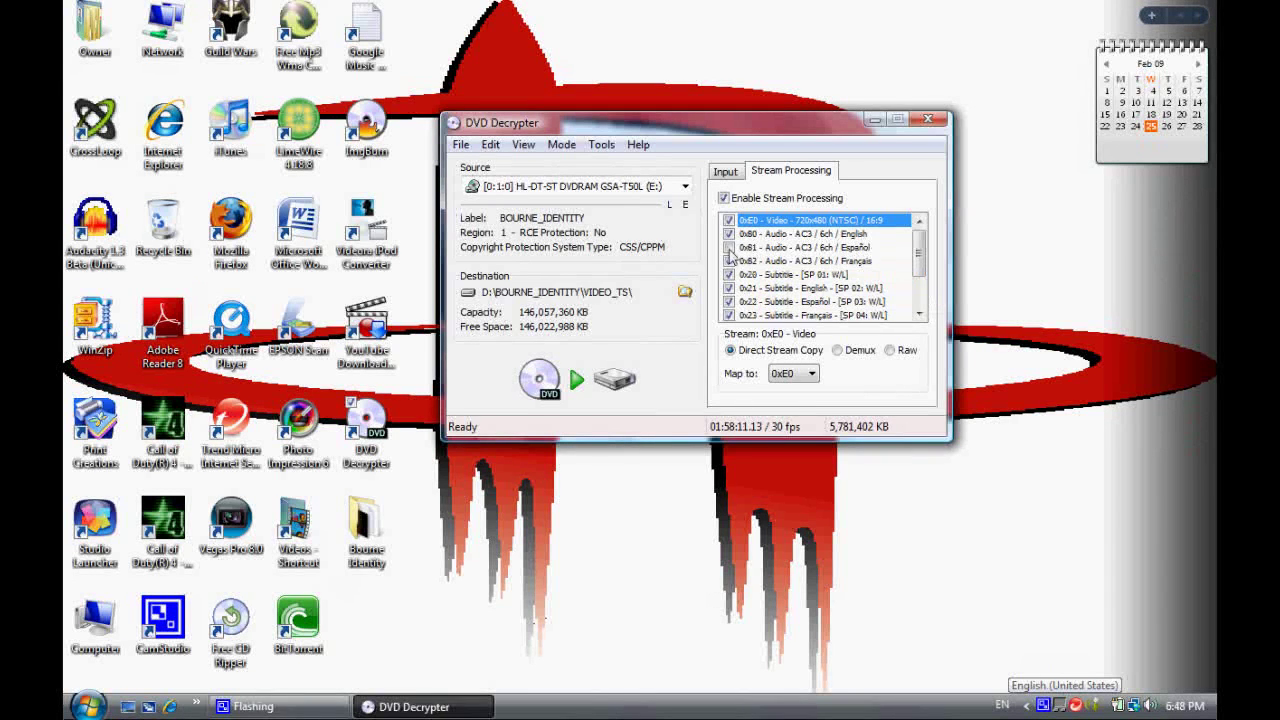
left_click(729, 261)
left_click(729, 274)
left_click(729, 288)
left_click(730, 301)
left_click(729, 315)
Step: Untick the remaining 0x24, 0x25 and 0x26 subtitle streams further down the list
left_click_drag(918, 250, 918, 285)
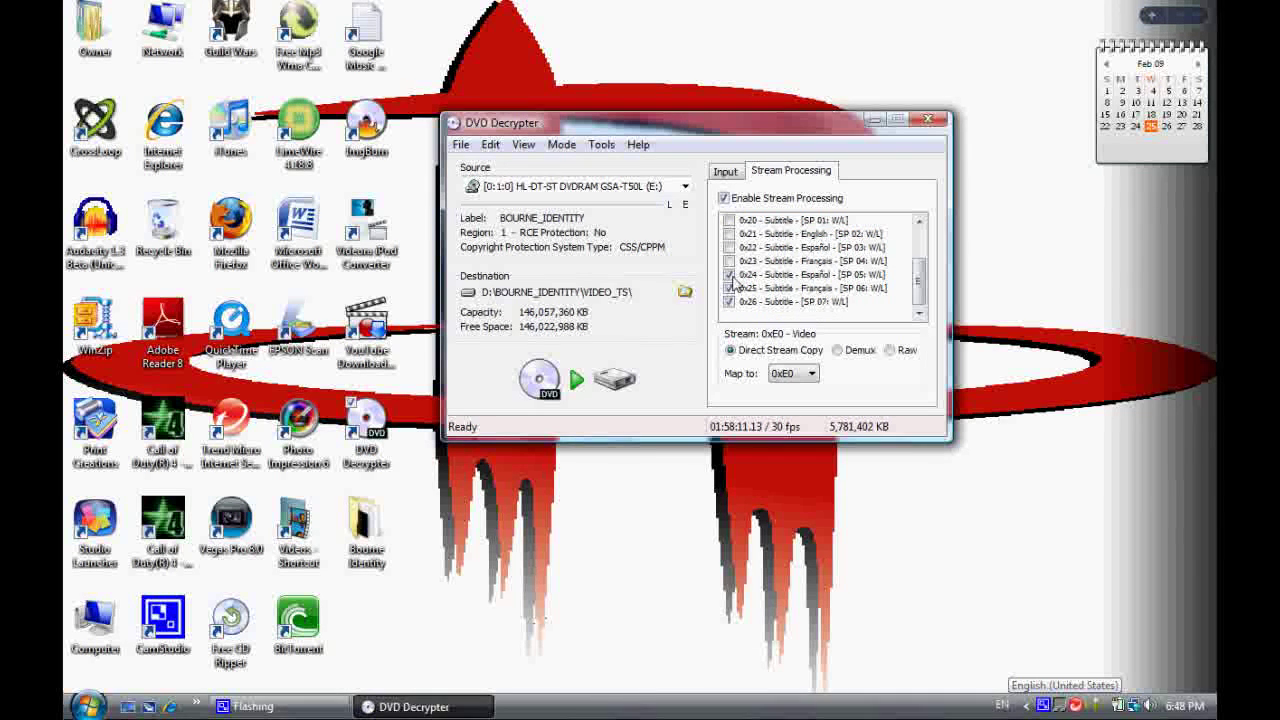
left_click(729, 274)
left_click(729, 288)
left_click(729, 301)
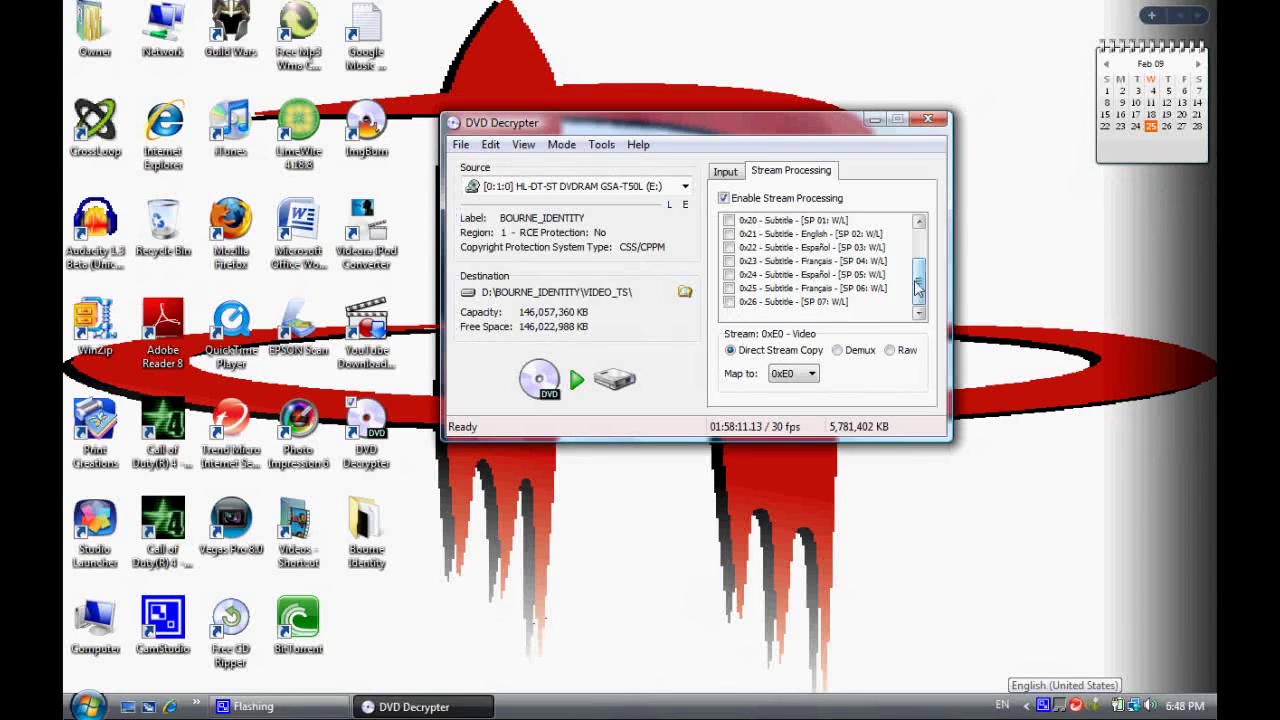
left_click_drag(918, 287, 918, 245)
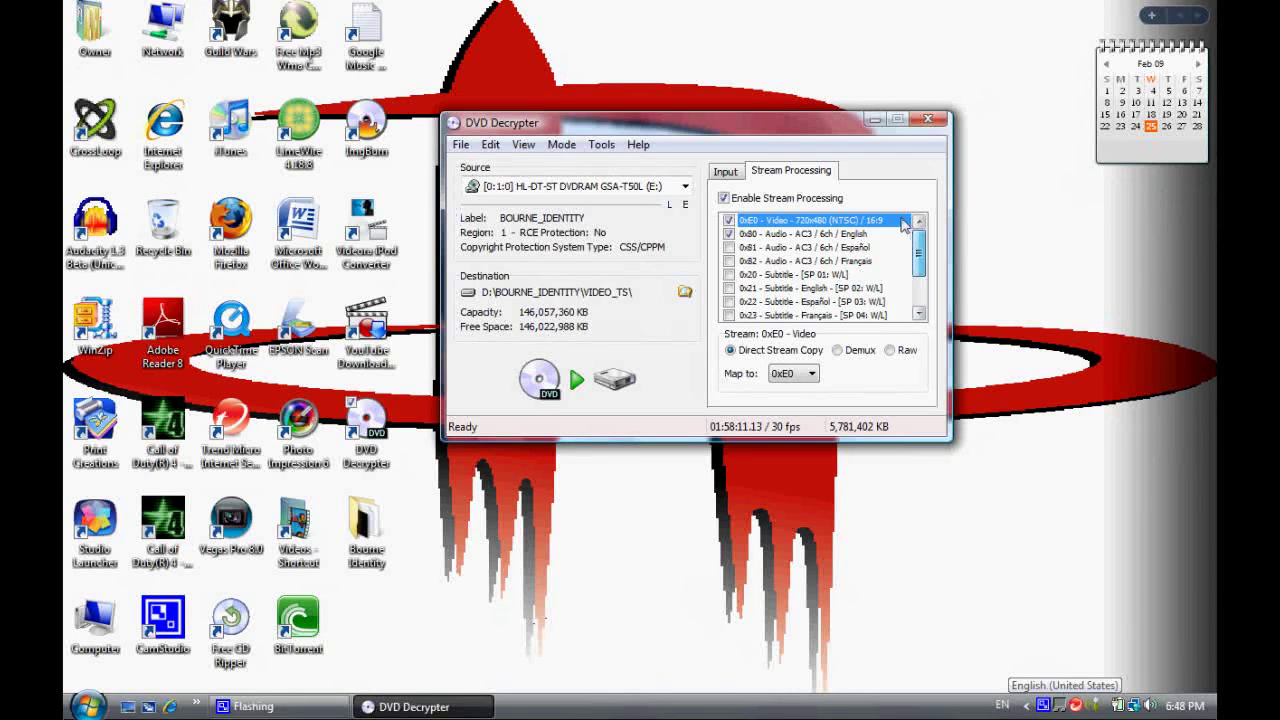
double_click(380, 535)
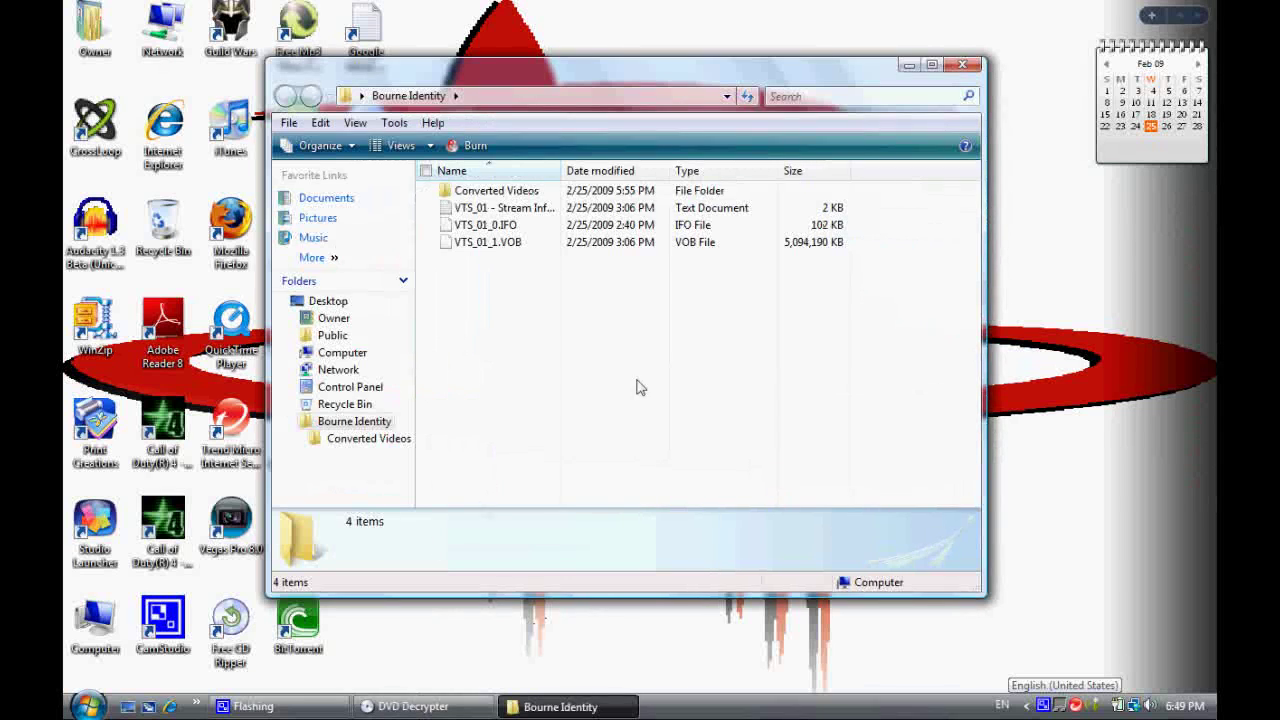
left_click(961, 65)
left_click(684, 294)
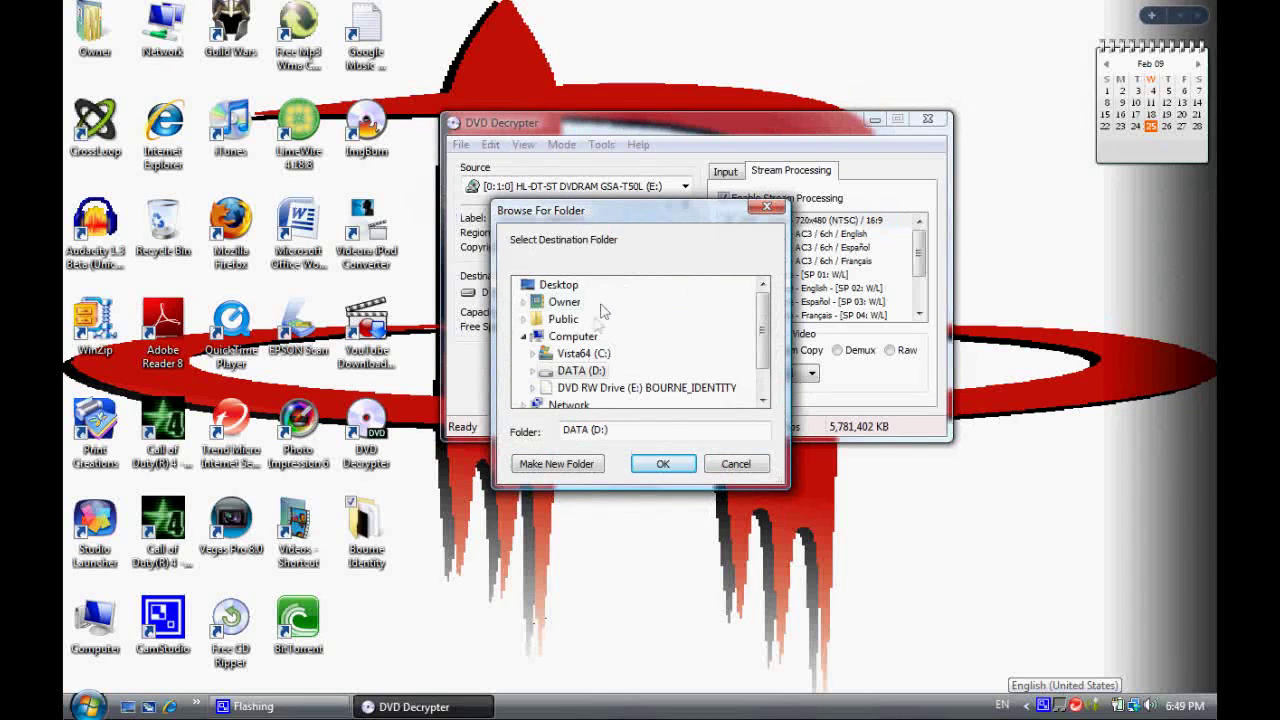
scroll(745, 321, "down", 1)
left_click(590, 387)
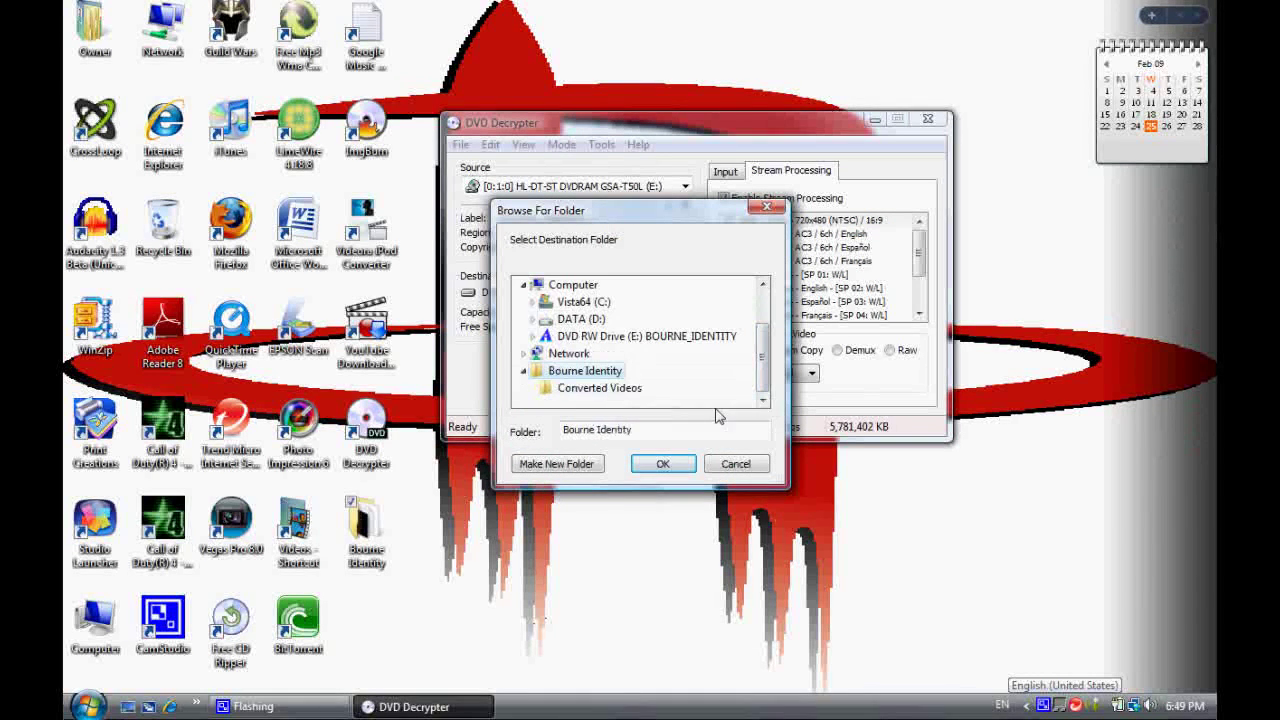
left_click(736, 464)
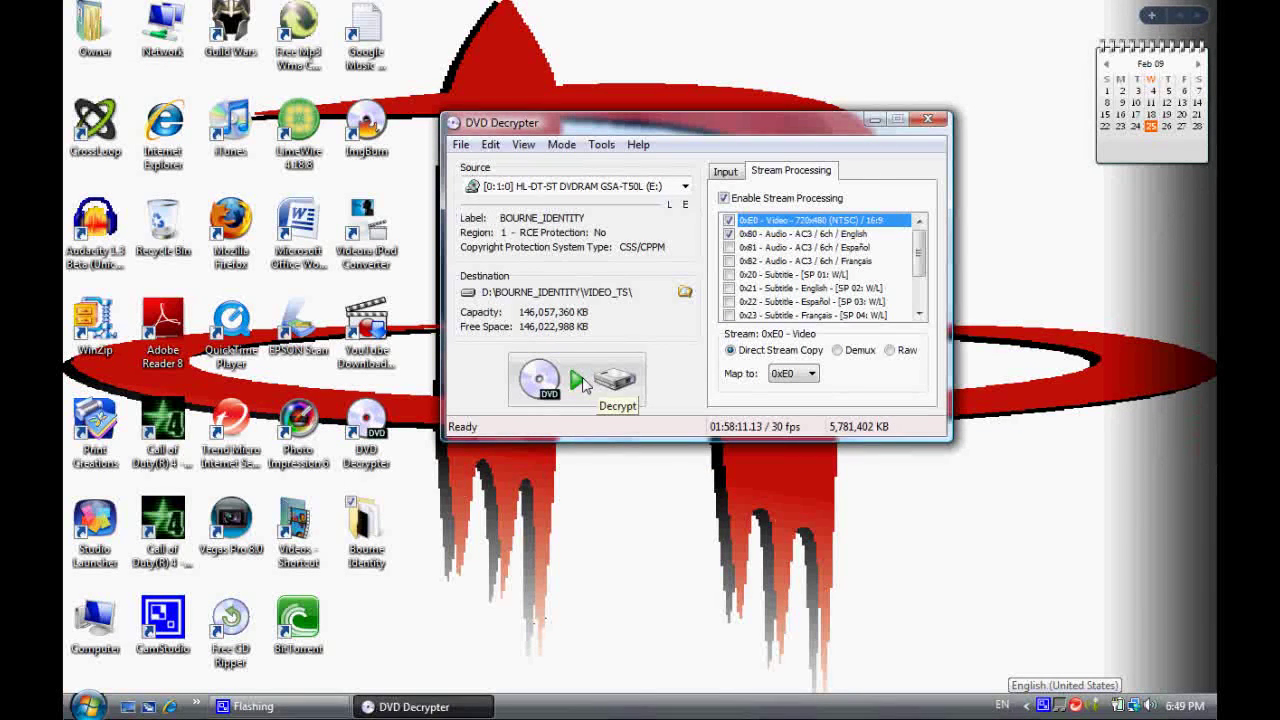
Step: Start decrypting the disc and dismiss the resulting 'Failed to set data' errors
left_click(583, 385)
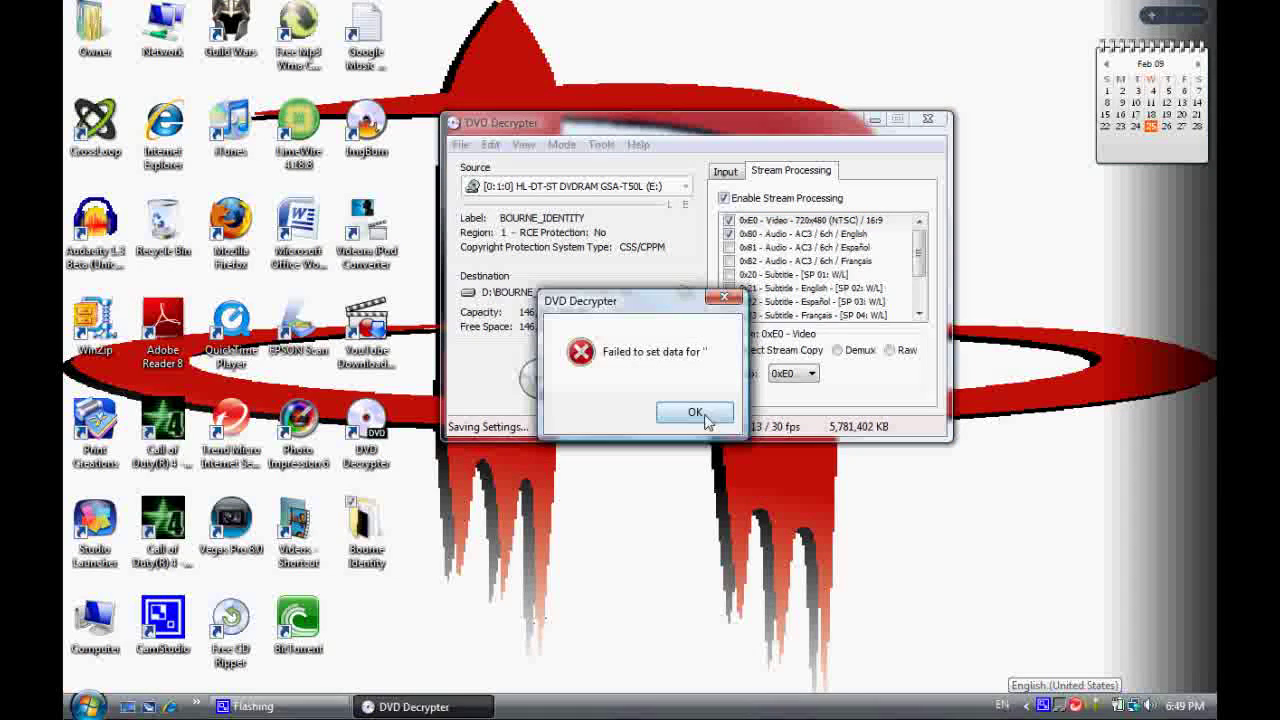
left_click(725, 416)
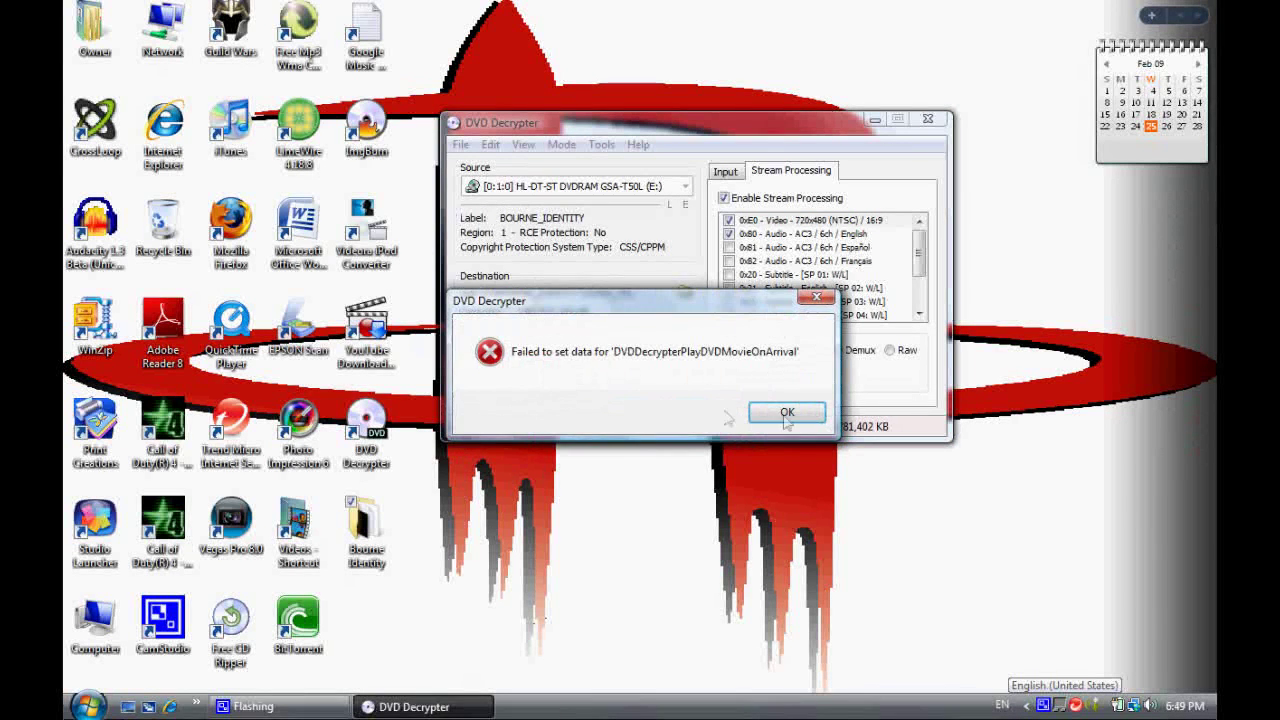
left_click(787, 413)
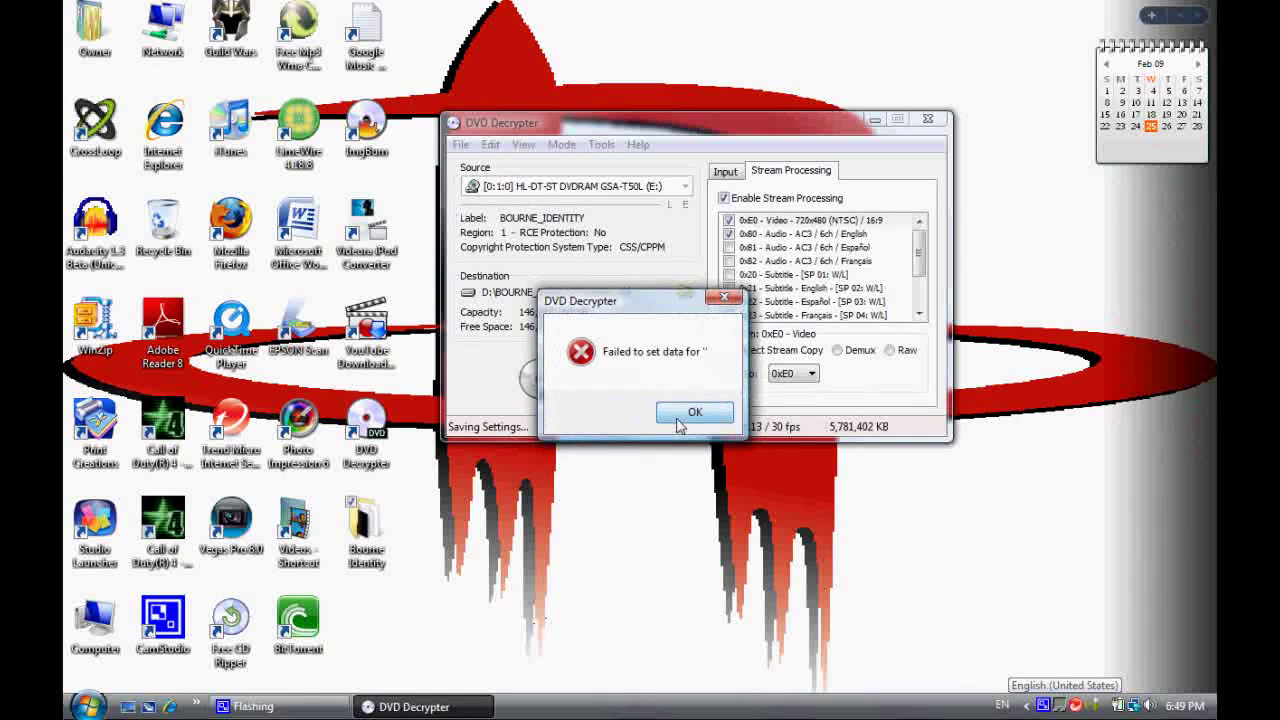
left_click(677, 425)
Step: Force-quit the stuck DVD Decrypter in Task Manager, then close Task Manager
key("ctrl+shift+Escape")
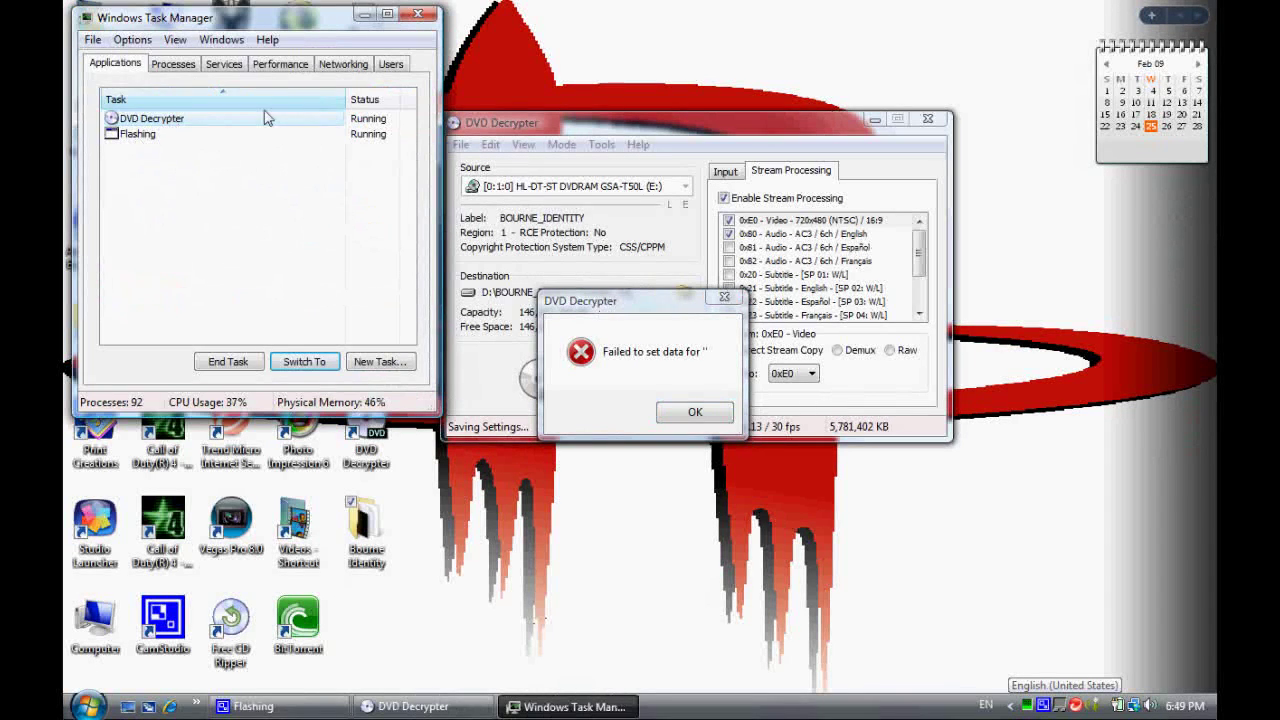
left_click(238, 366)
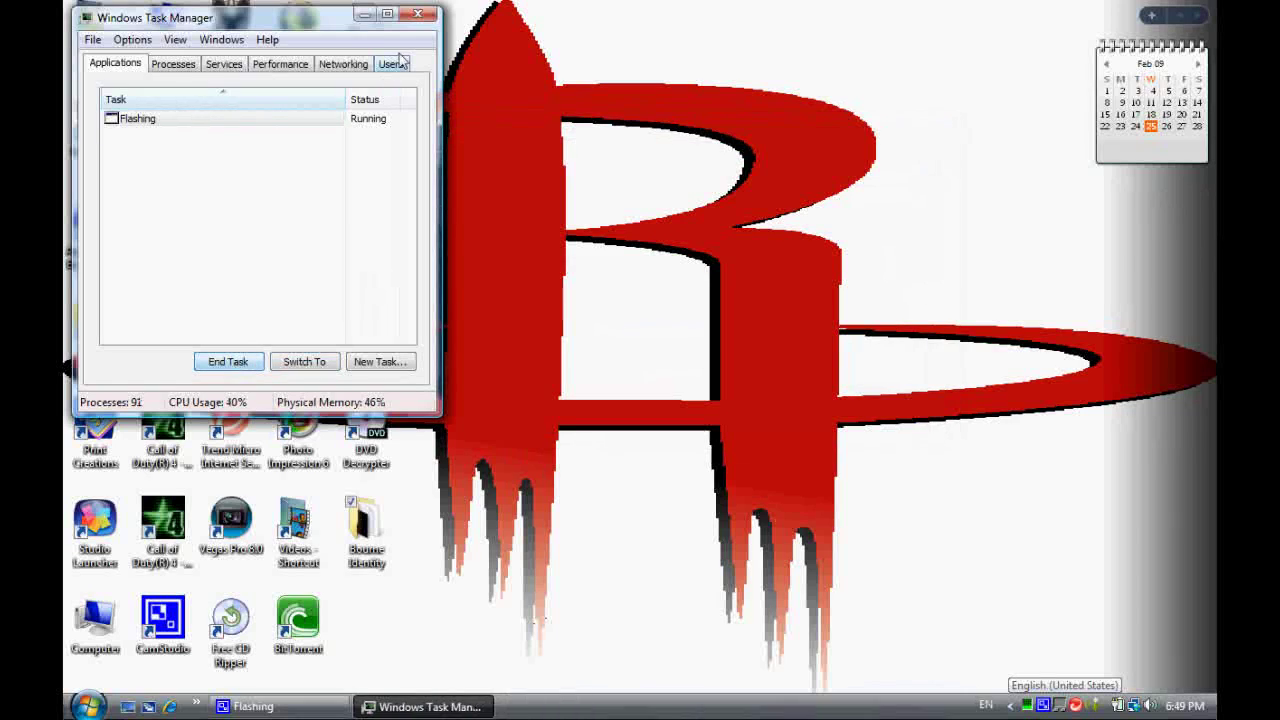
left_click(364, 14)
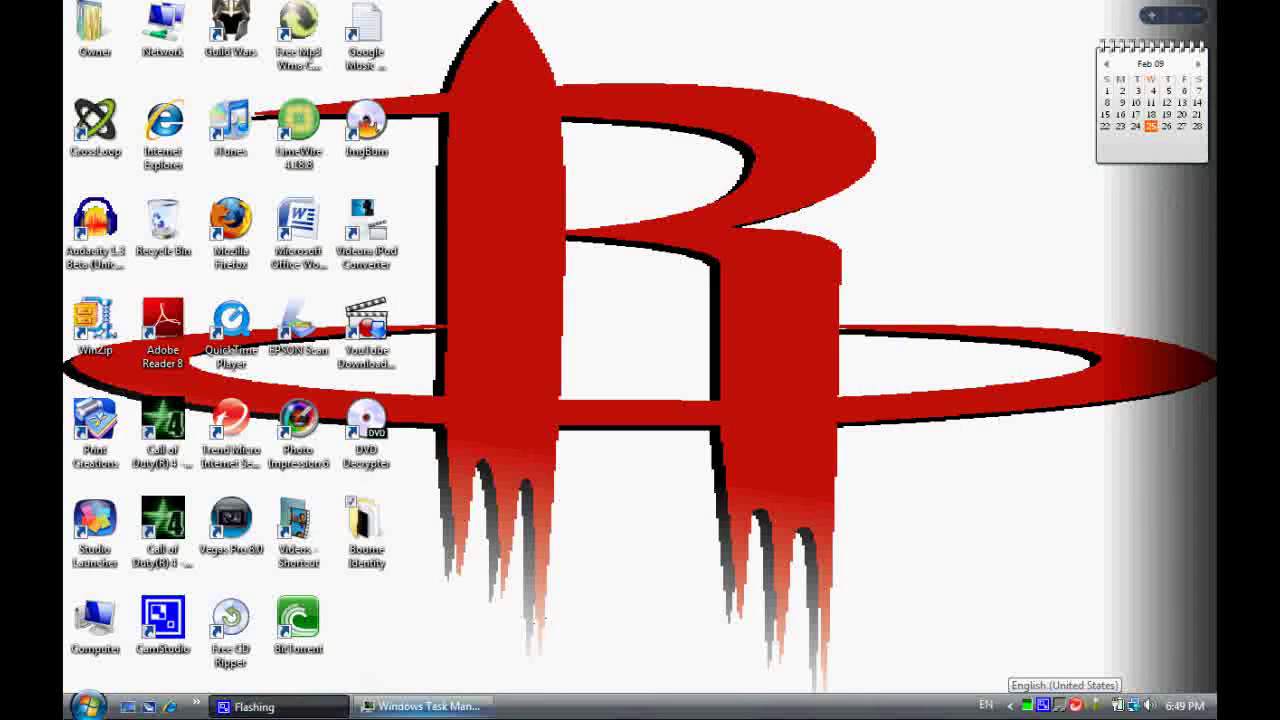
right_click(425, 706)
left_click(460, 700)
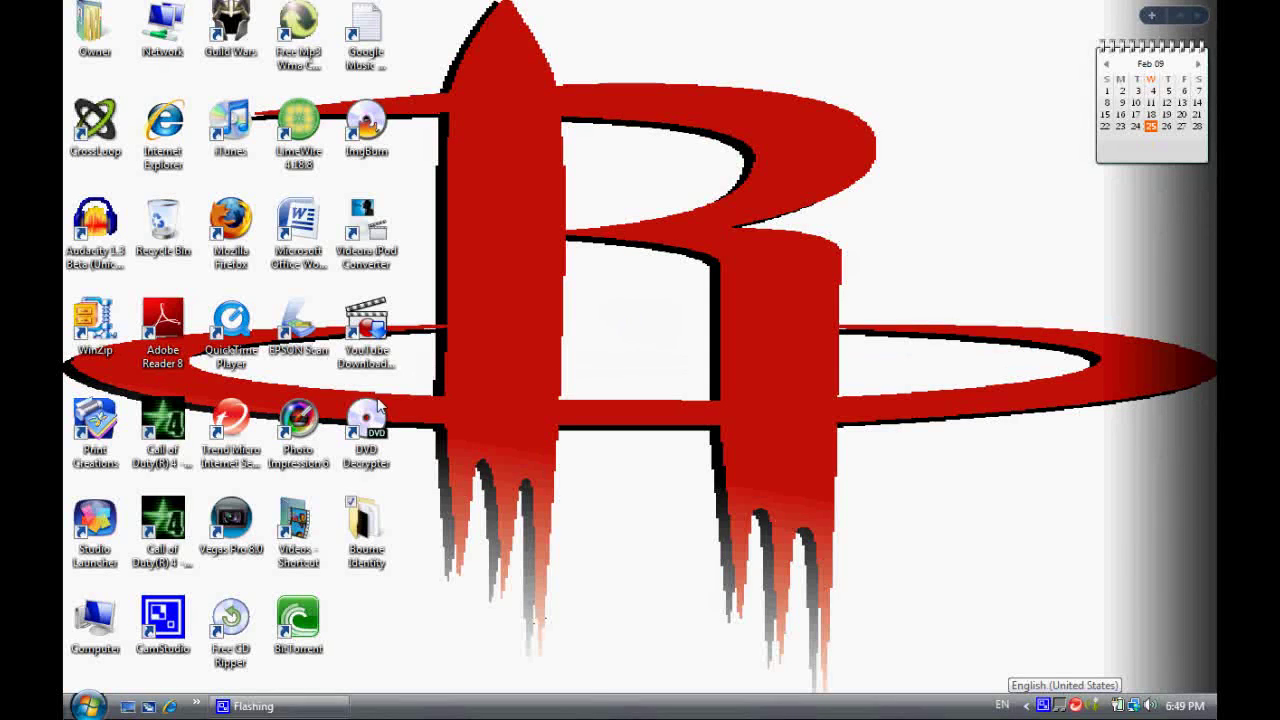
Step: Launch Videora, go to Convert > Video File, and choose Normal Mode
left_click(362, 232)
double_click(356, 250)
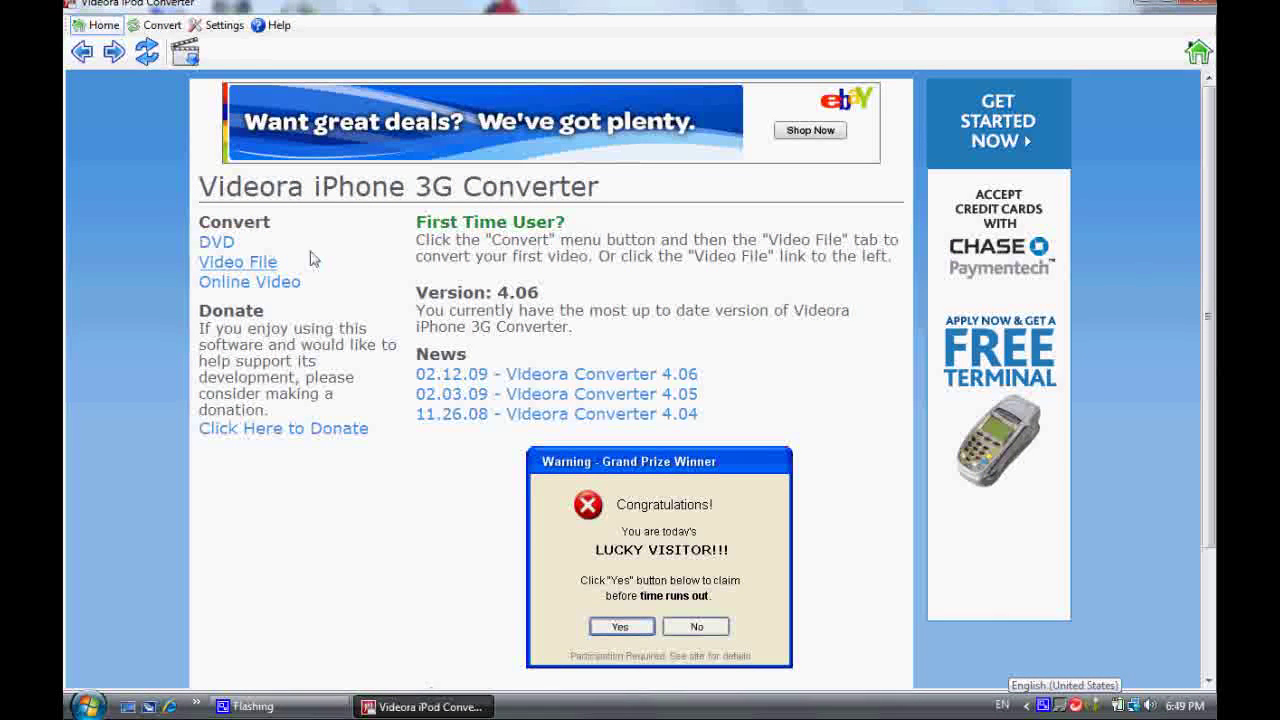
left_click(161, 26)
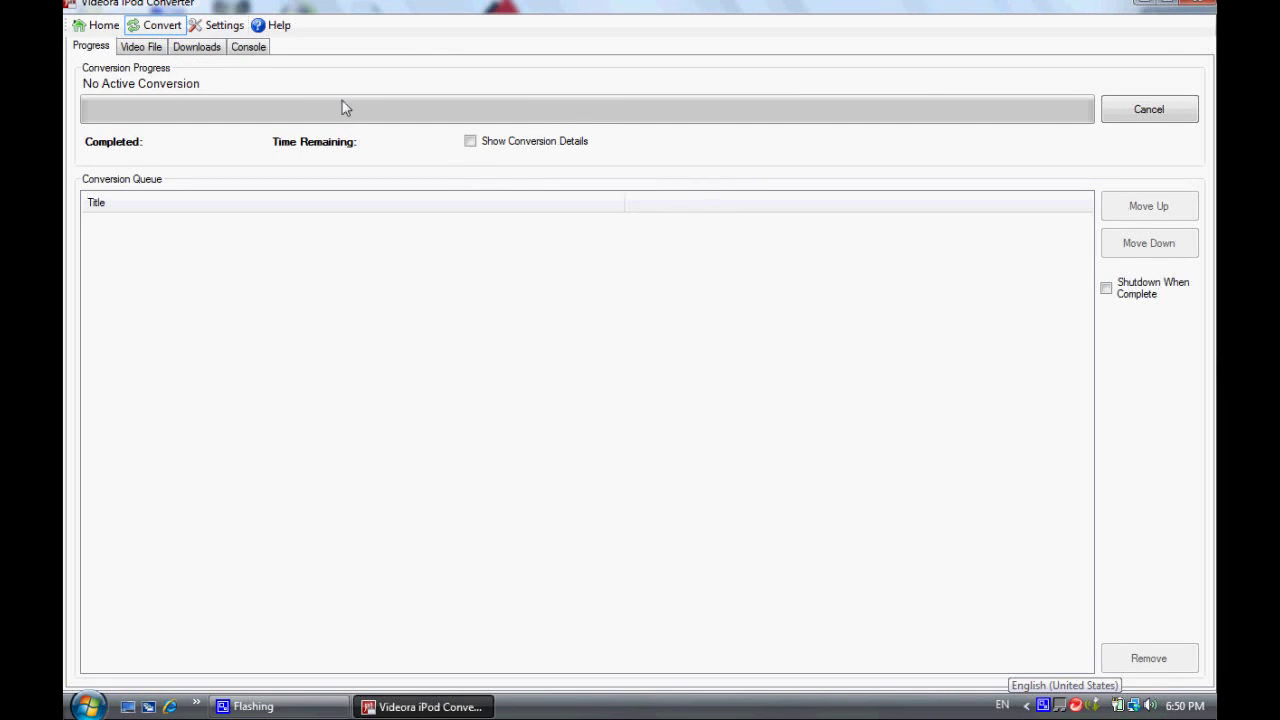
left_click(142, 48)
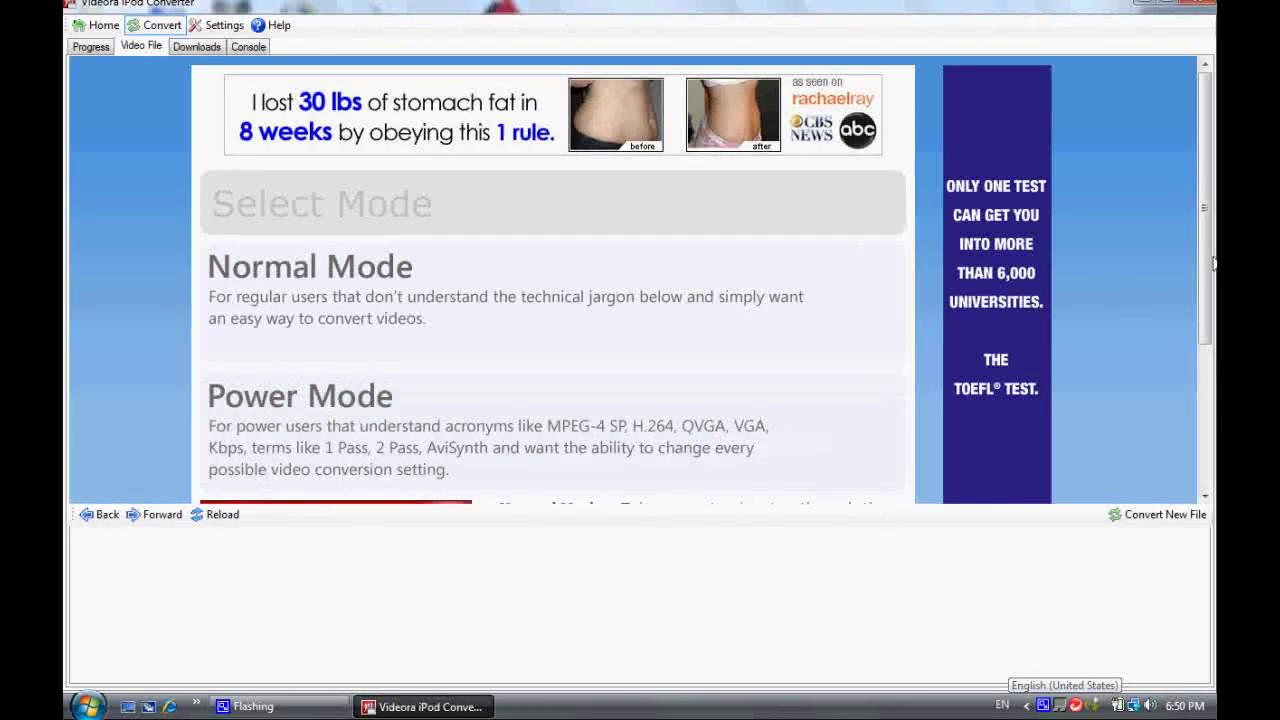
scroll(1209, 281, "down", 3)
scroll(660, 330, "down", 1)
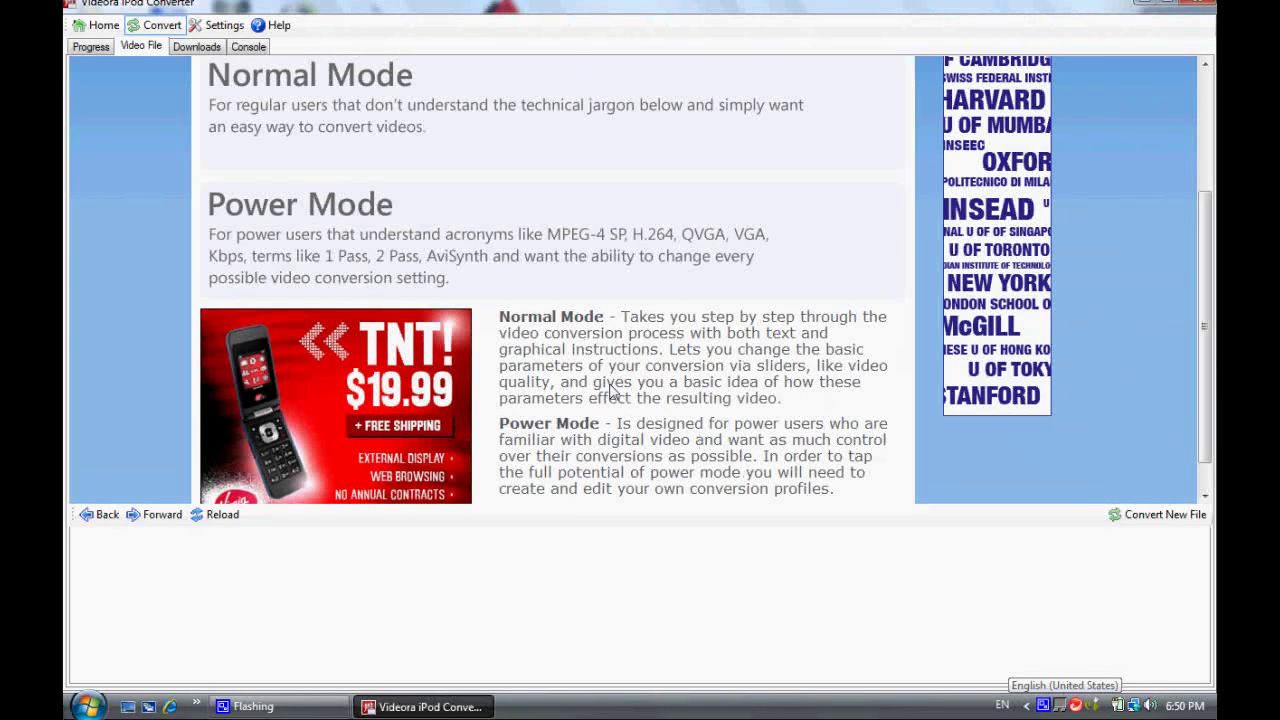
left_click(289, 132)
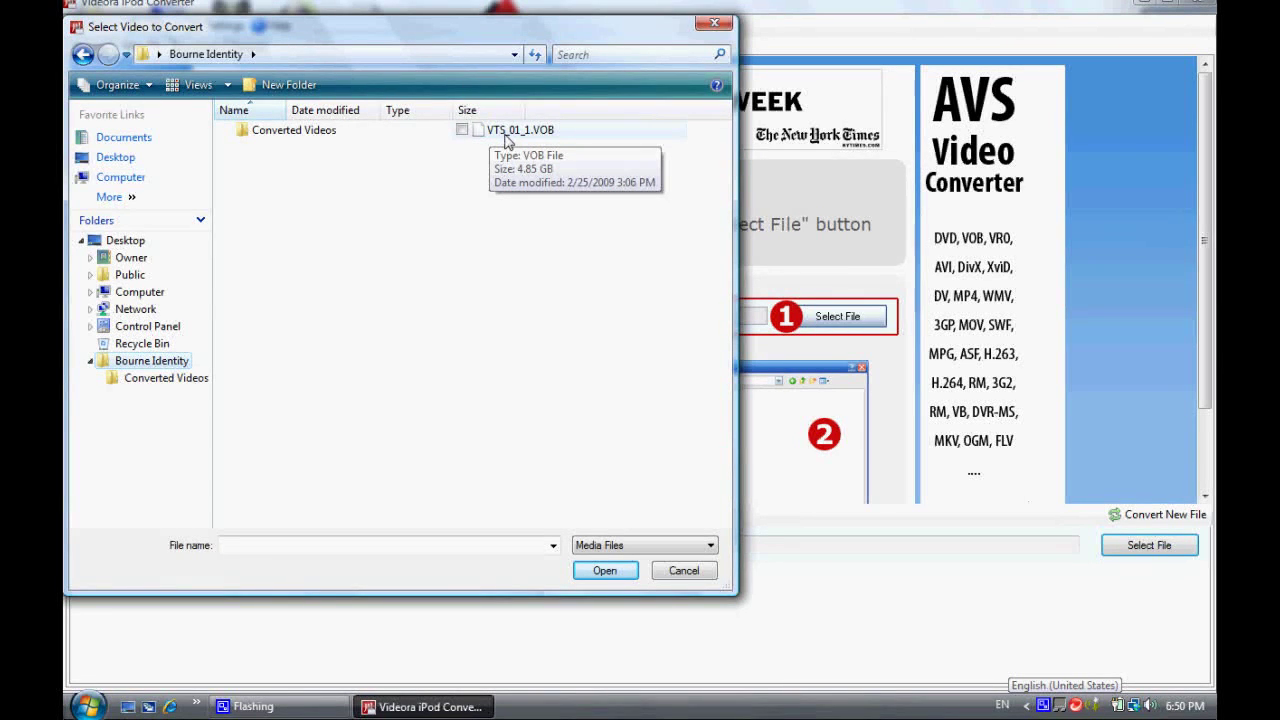
Step: Load VTS_01_1.VOB as the source, dismiss the VideoInfo crash message, and advance to title selection
left_click(520, 135)
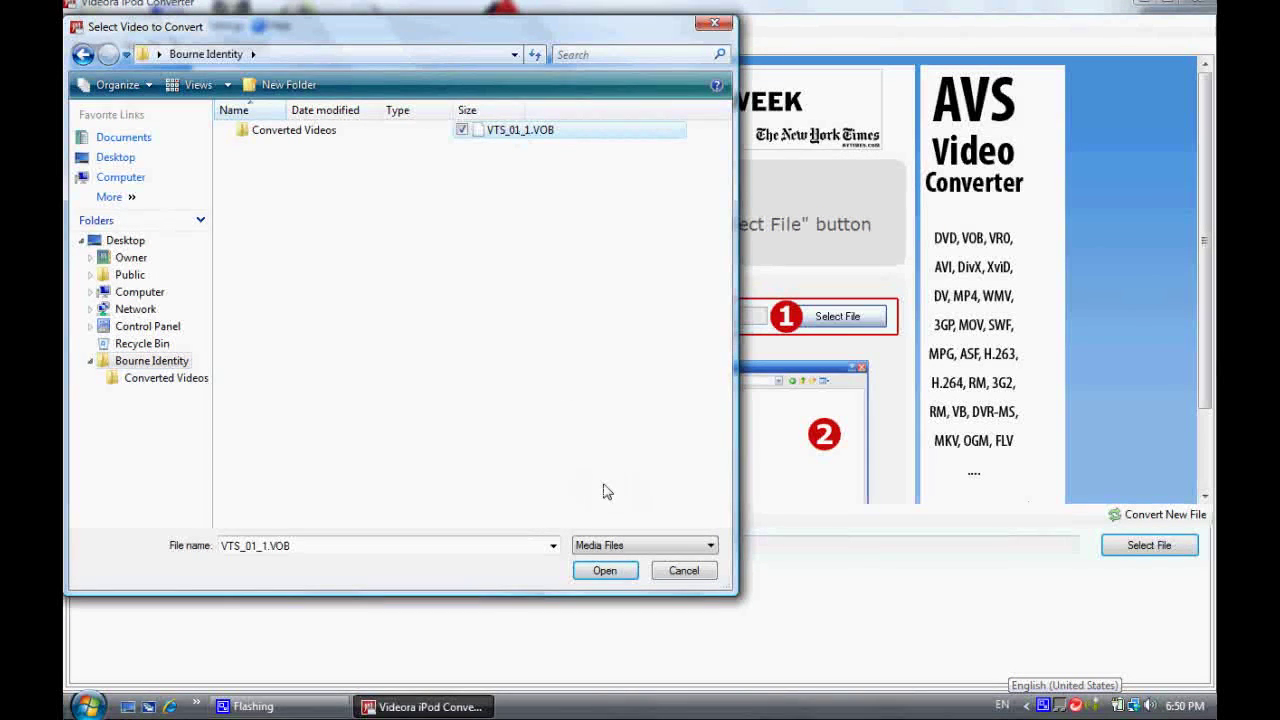
left_click(604, 571)
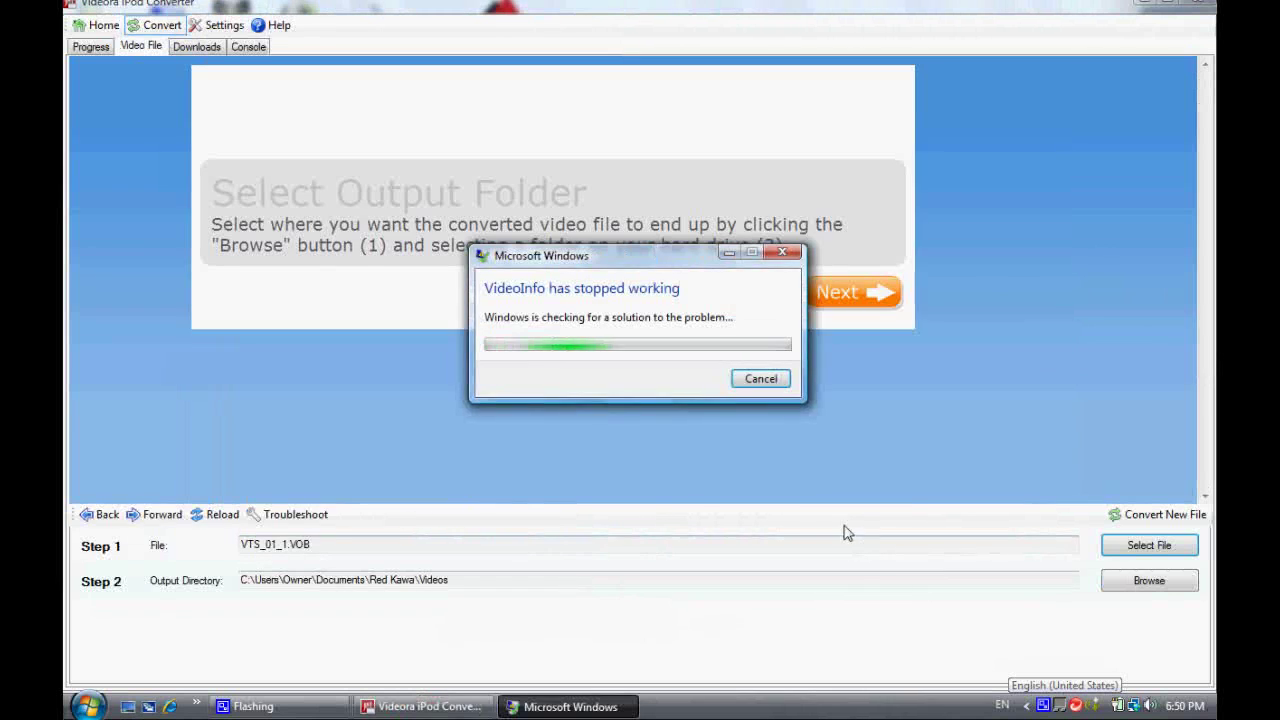
left_click(752, 378)
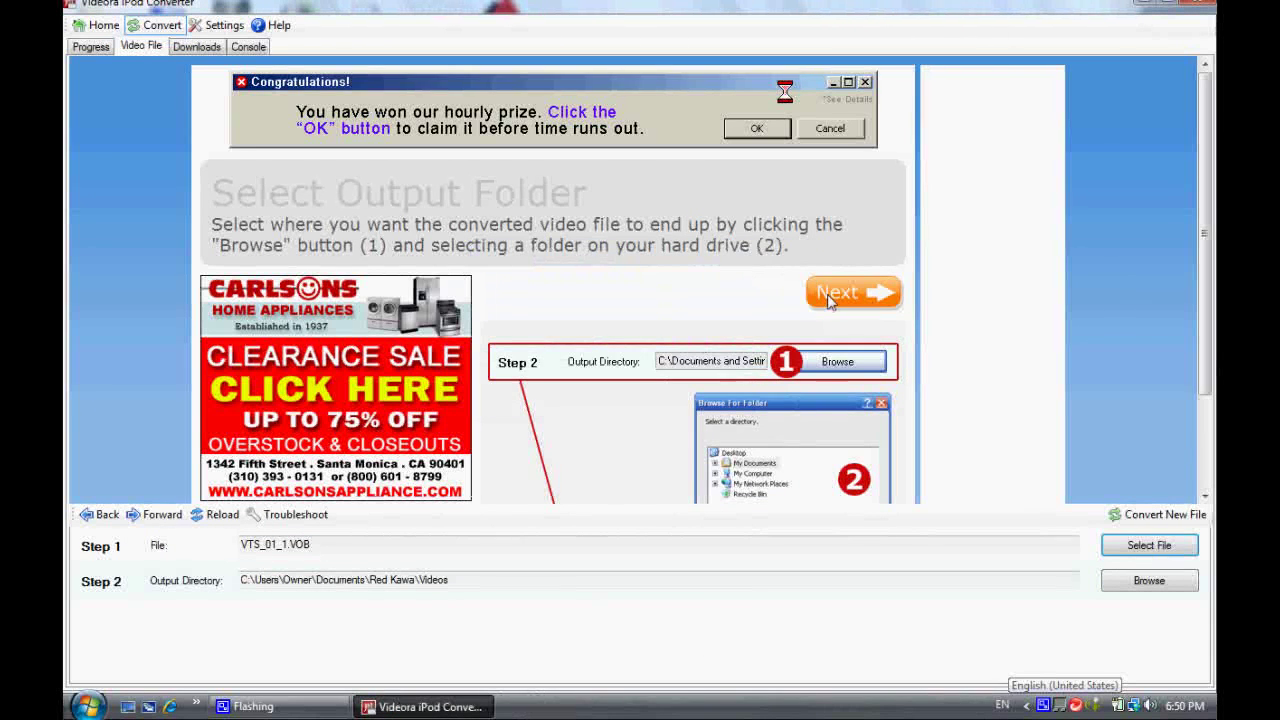
left_click(828, 302)
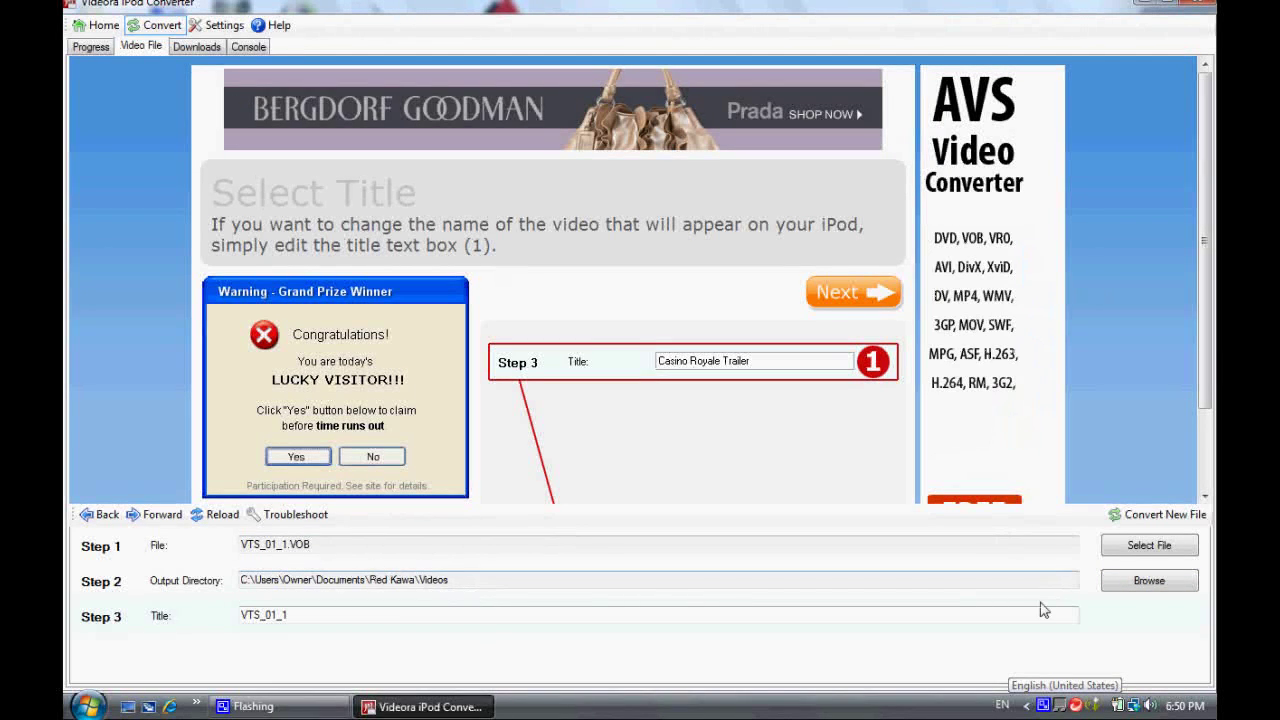
Step: Set the output folder to Bourne Identity\Converted Videos and retitle the video 'Bourne Identity'
left_click(1149, 581)
double_click(580, 406)
left_click(600, 422)
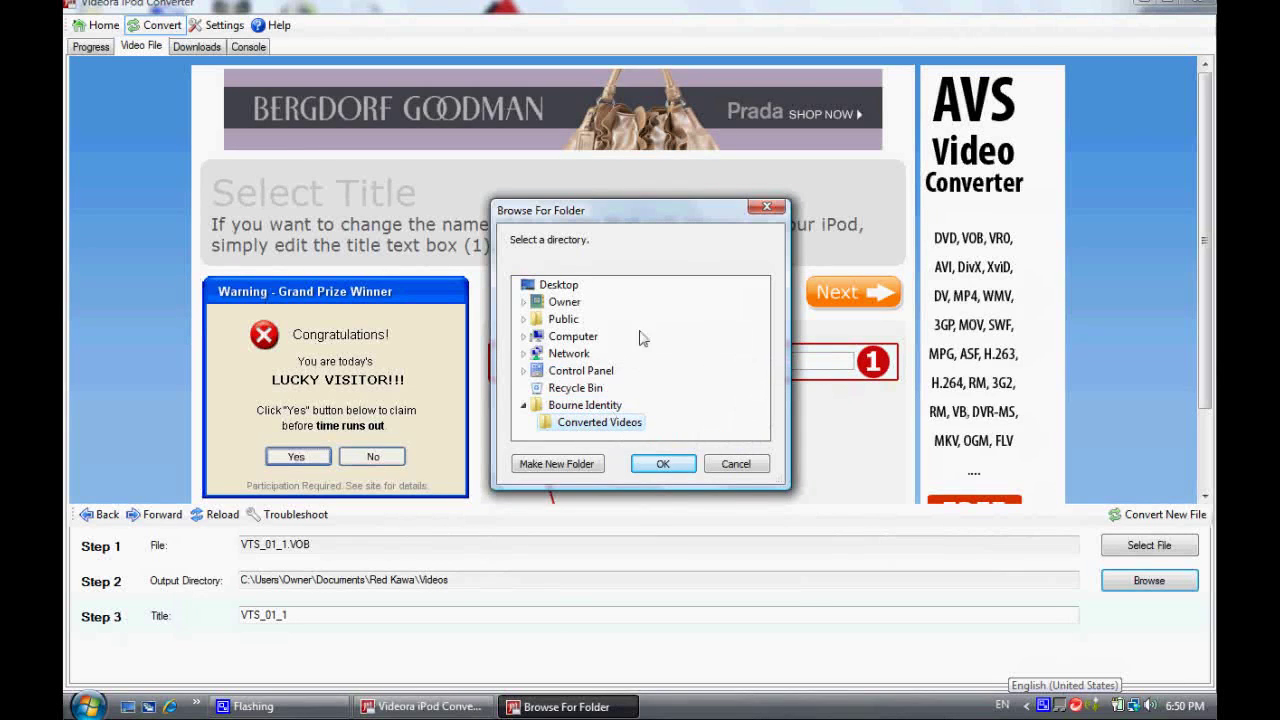
left_click(650, 470)
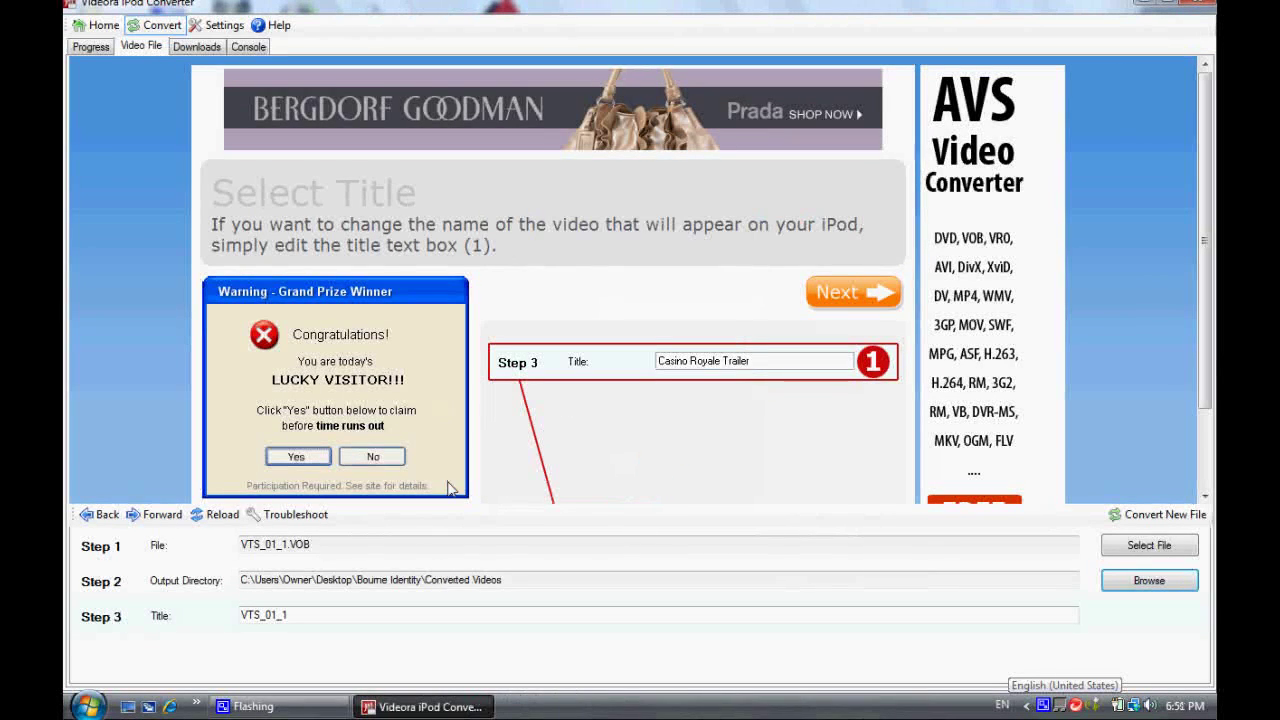
left_click_drag(440, 616, 143, 616)
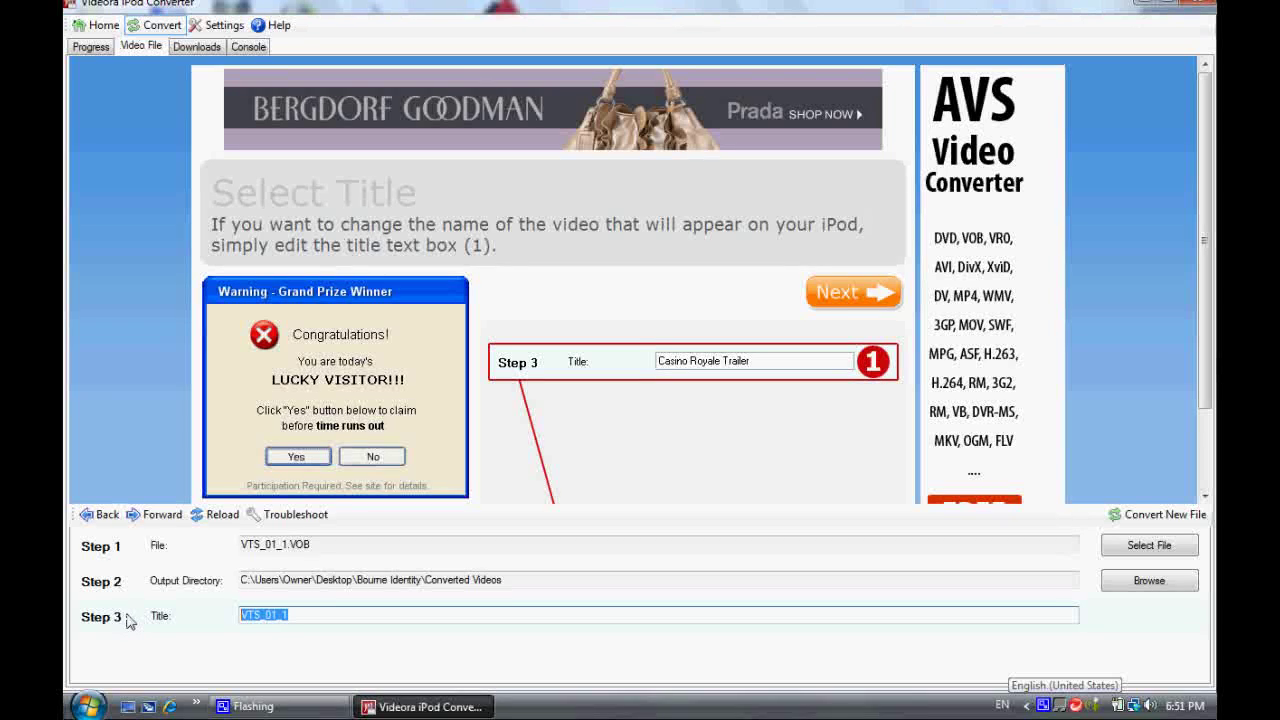
type("Bourne")
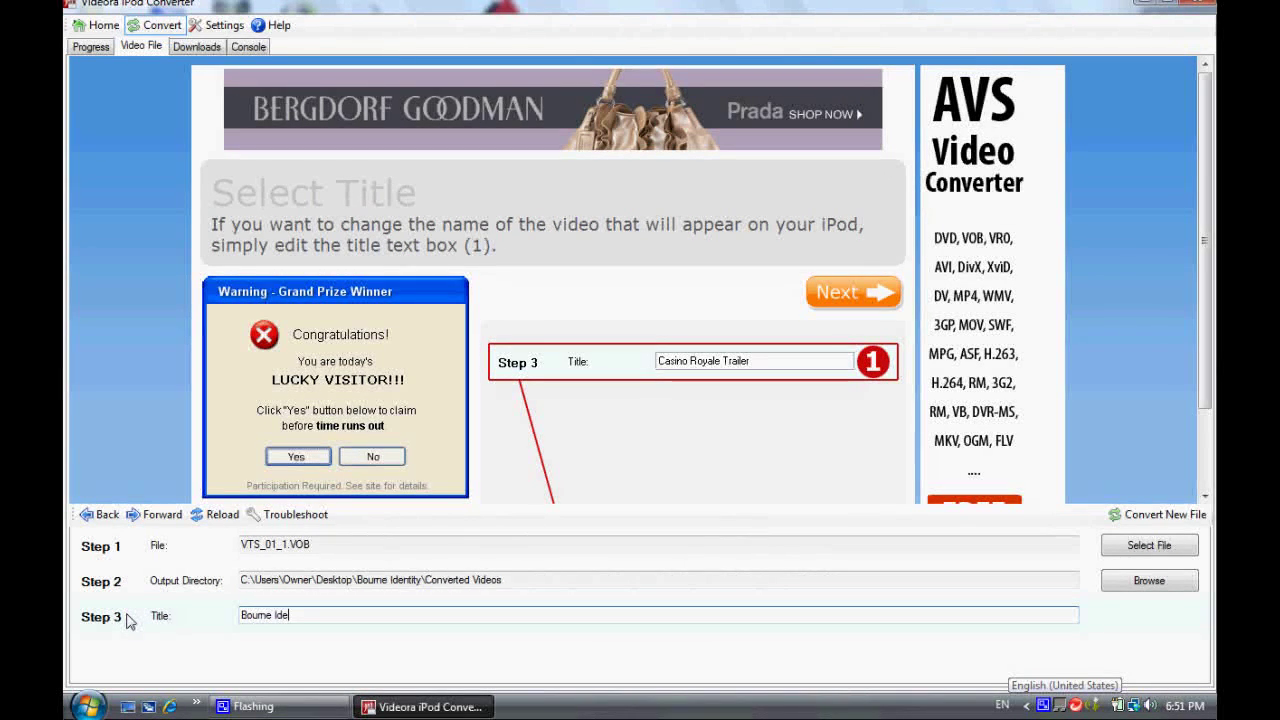
type(" Identity")
Step: Set Video Quality to Best and continue to the Start Converting step
left_click(862, 299)
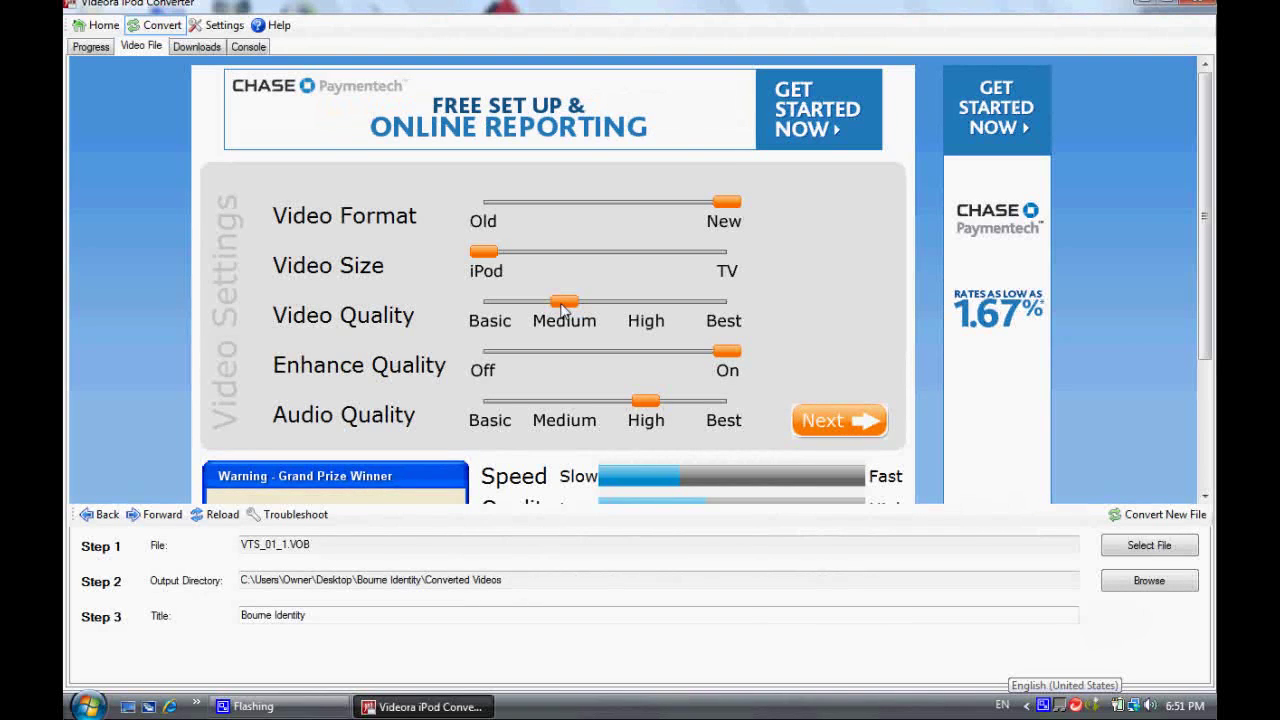
mouse_move(563, 301)
left_mouse_down()
mouse_move(491, 301)
mouse_move(548, 308)
left_mouse_up()
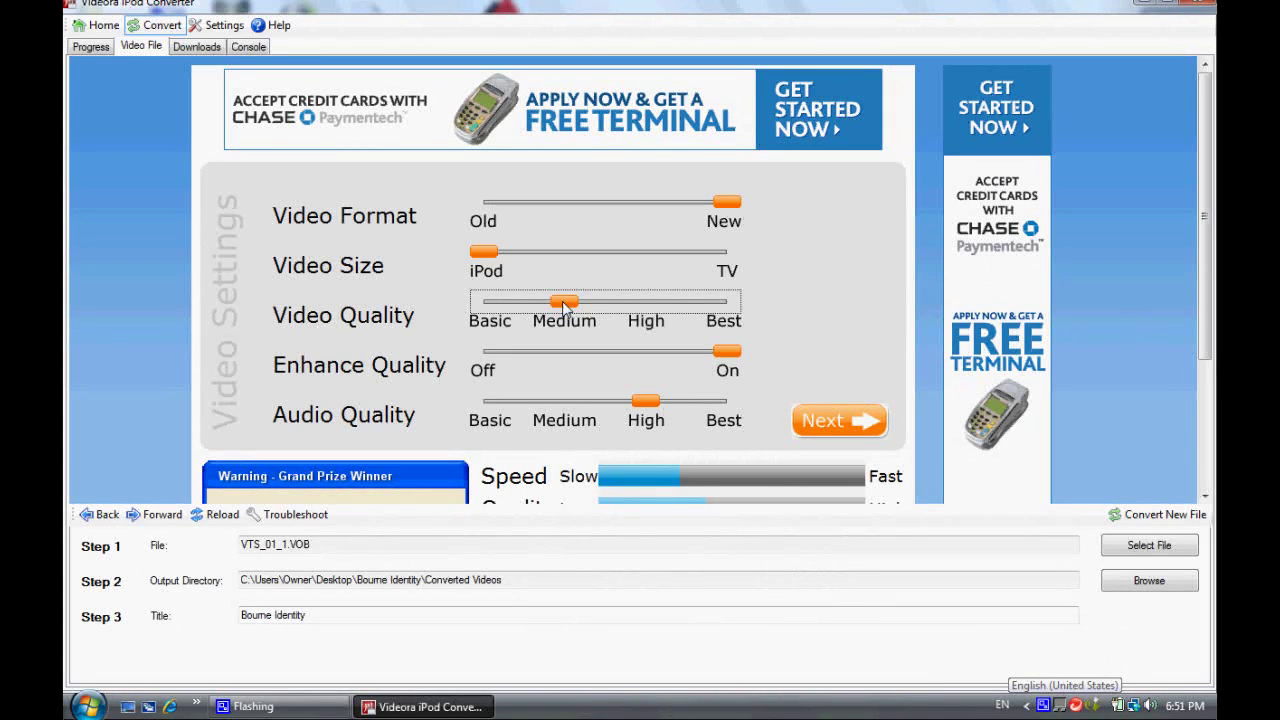
left_click_drag(565, 305, 753, 305)
scroll(632, 408, "down", 1)
scroll(543, 343, "down", 2)
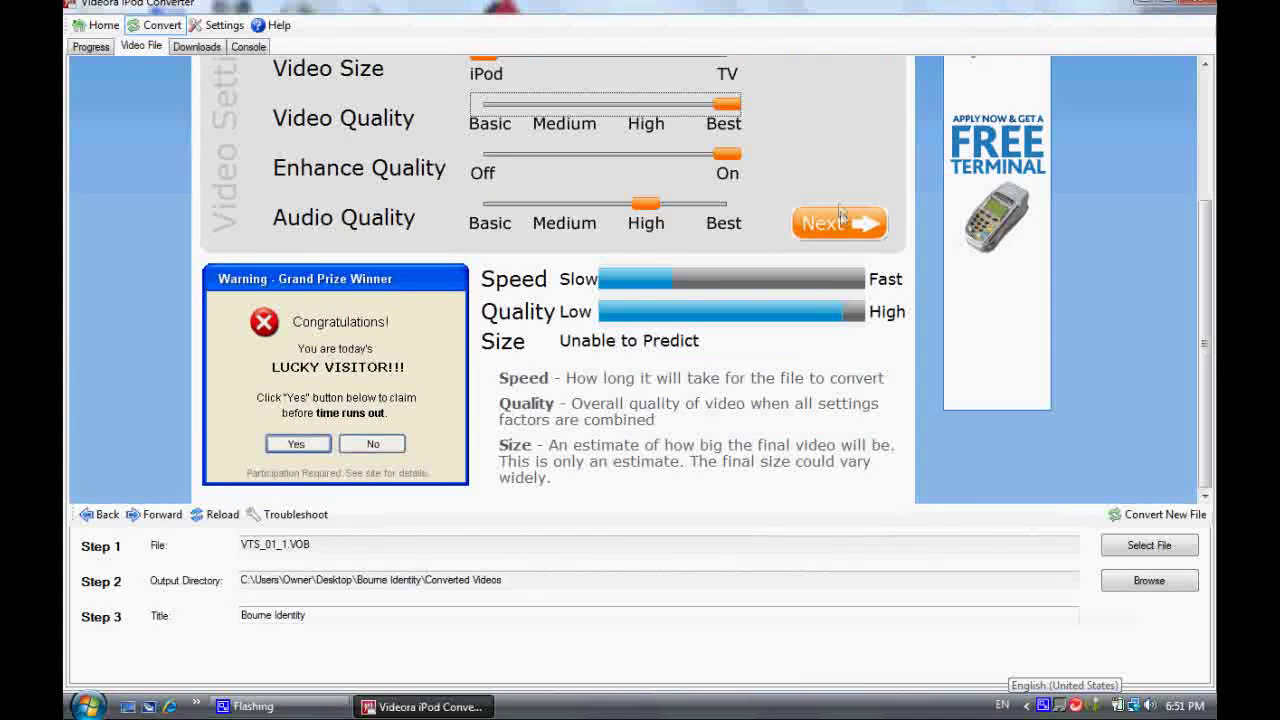
left_click(840, 222)
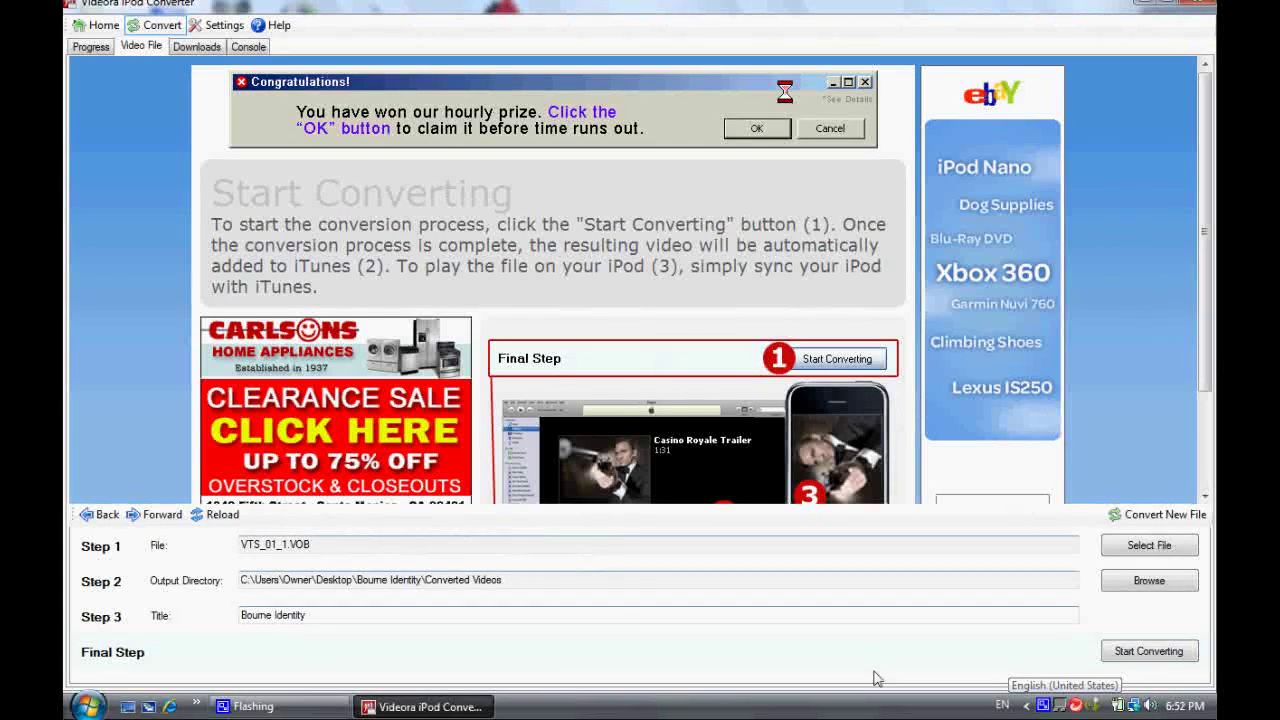
Step: Start converting Bourne Identity, check its progress, then cancel the conversion and close Videora
left_click(1170, 654)
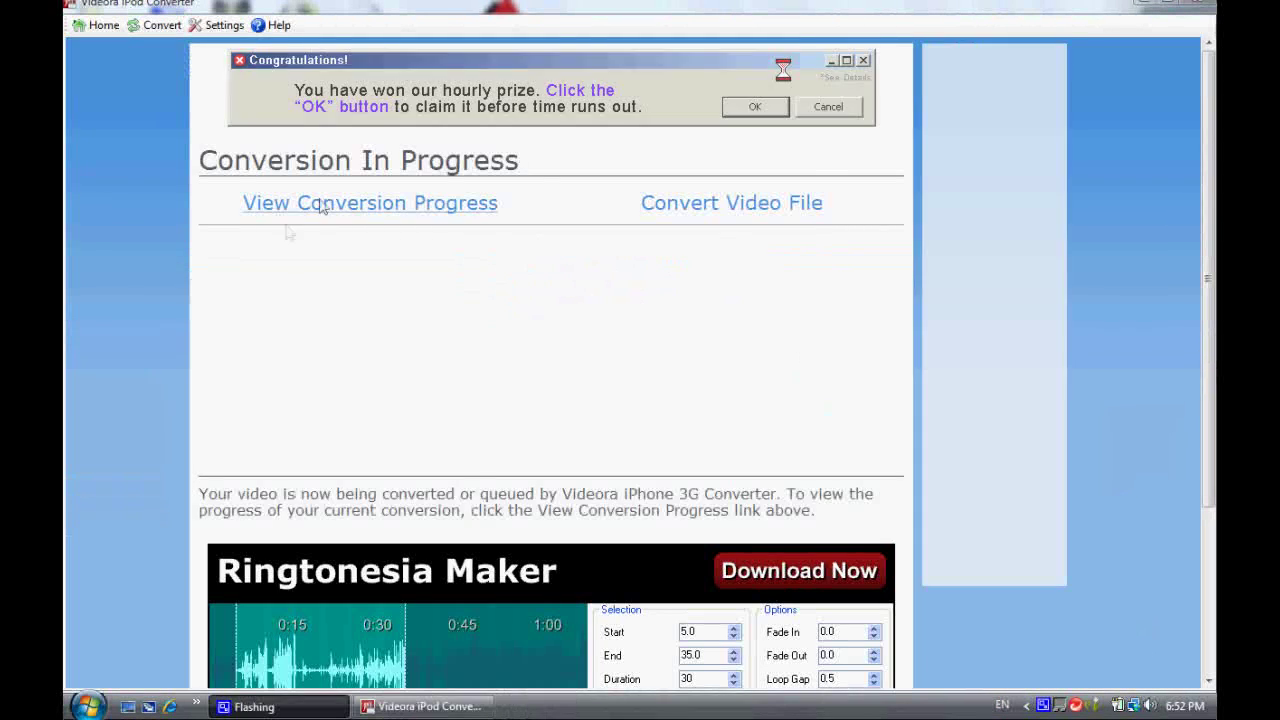
left_click(317, 205)
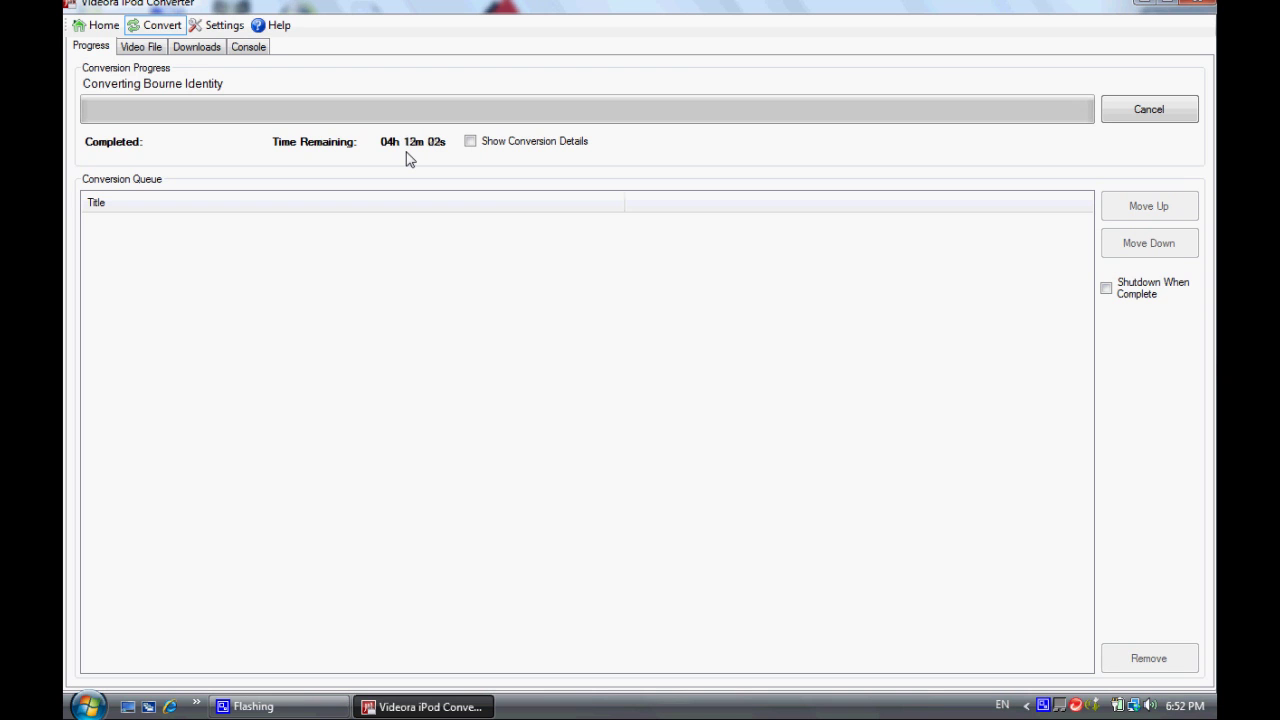
left_click(1147, 110)
left_click(616, 422)
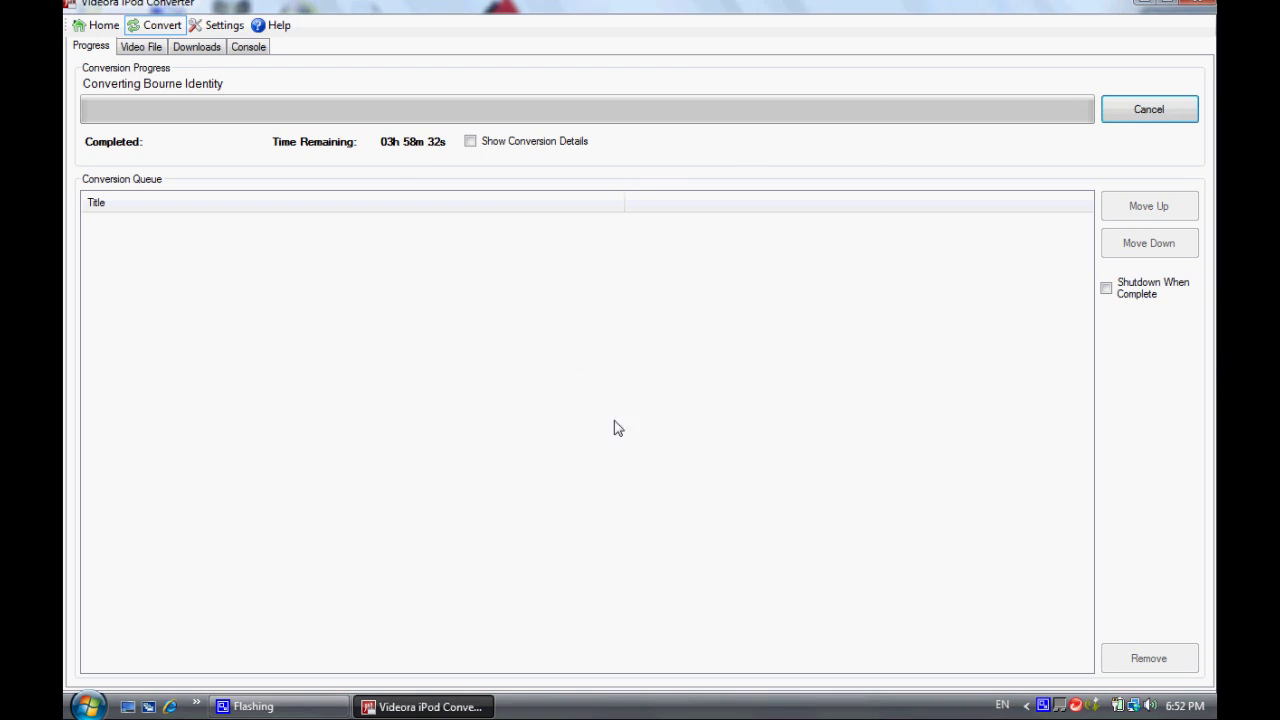
left_click(1206, 10)
left_click_drag(538, 28, 737, 365)
Step: Dismiss the compatibility assistant message and launch iTunes from the desktop
left_click(846, 397)
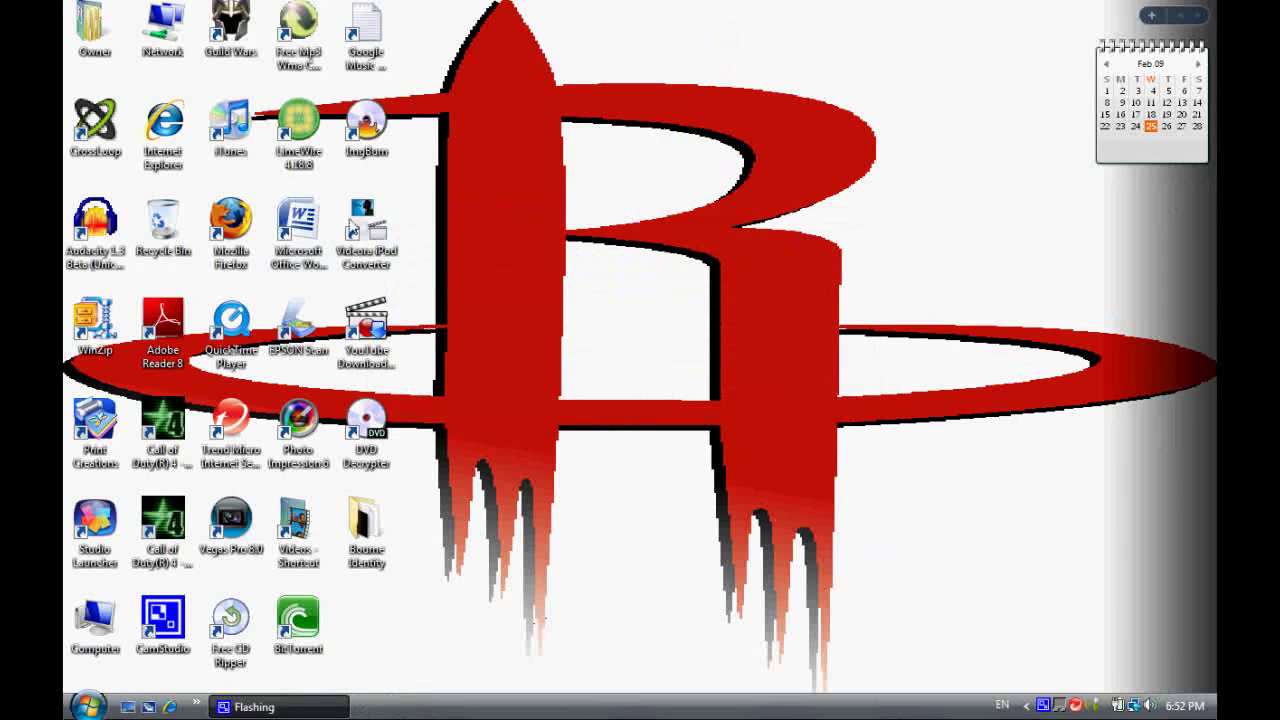
left_click(232, 125)
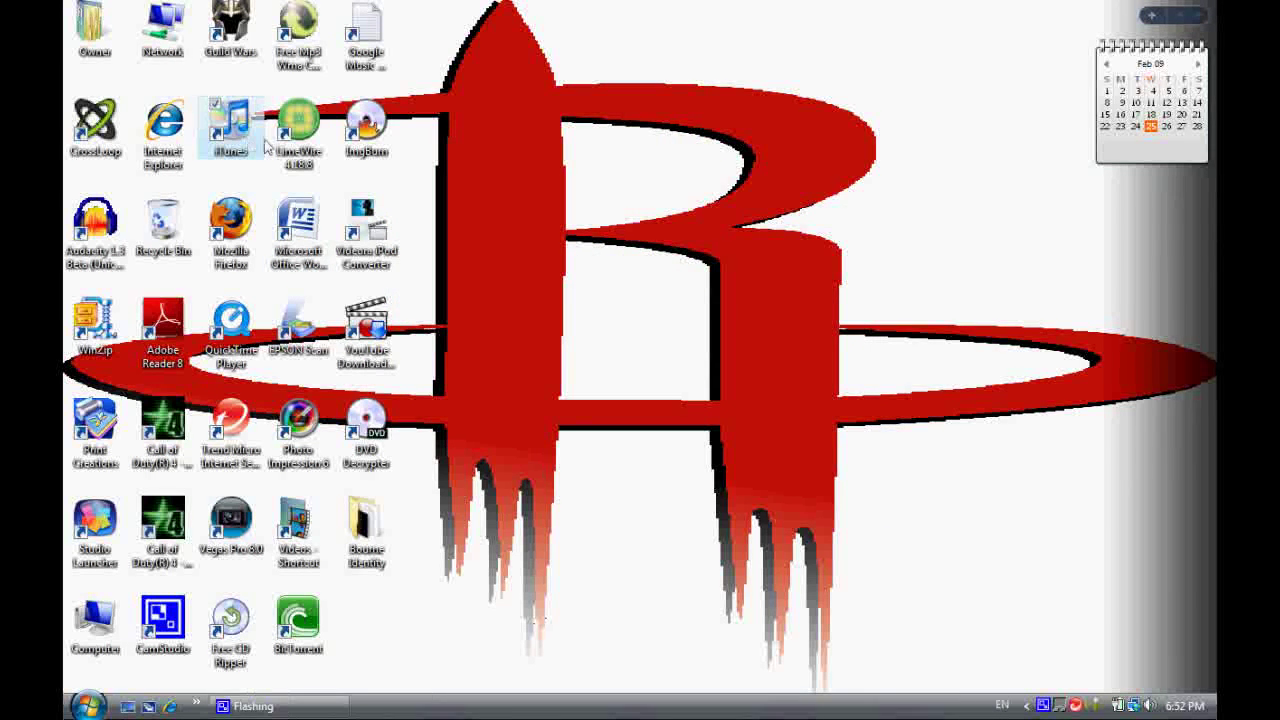
left_click(603, 181)
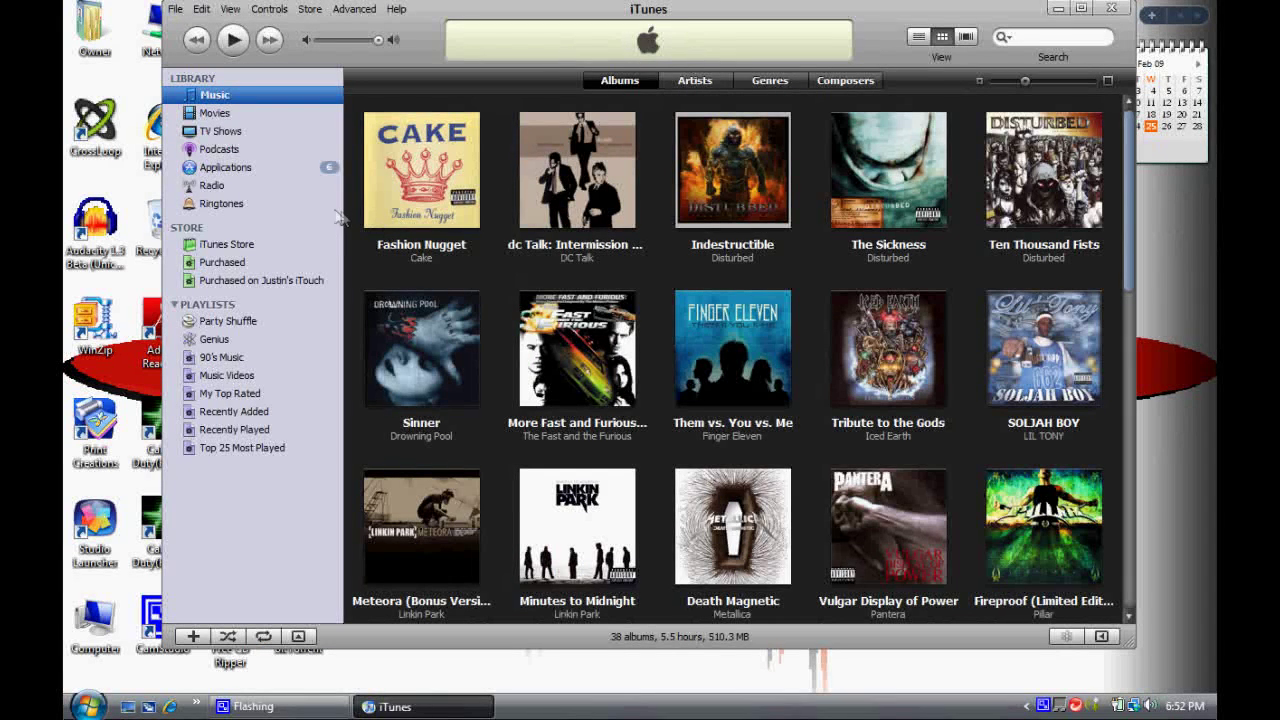
Step: Confirm Bourne Identity (118 minutes) is in the iTunes Movies library, then quit iTunes
left_click(213, 114)
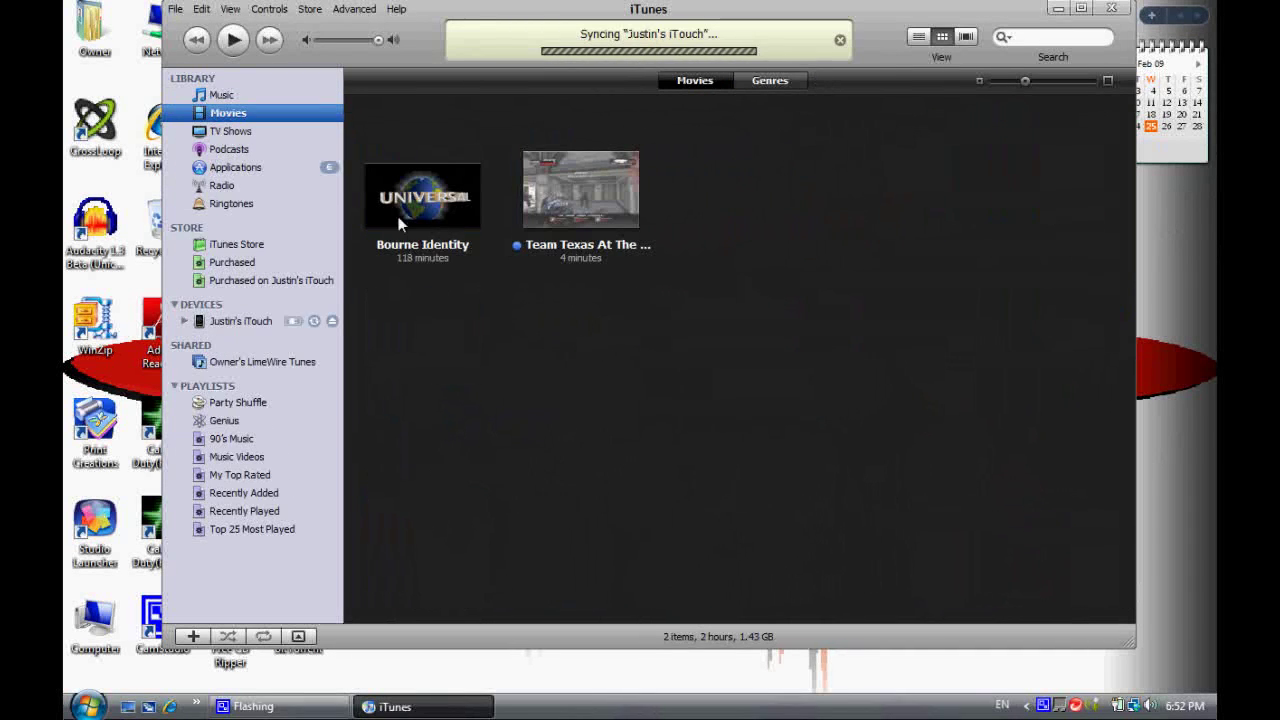
mouse_move(415, 210)
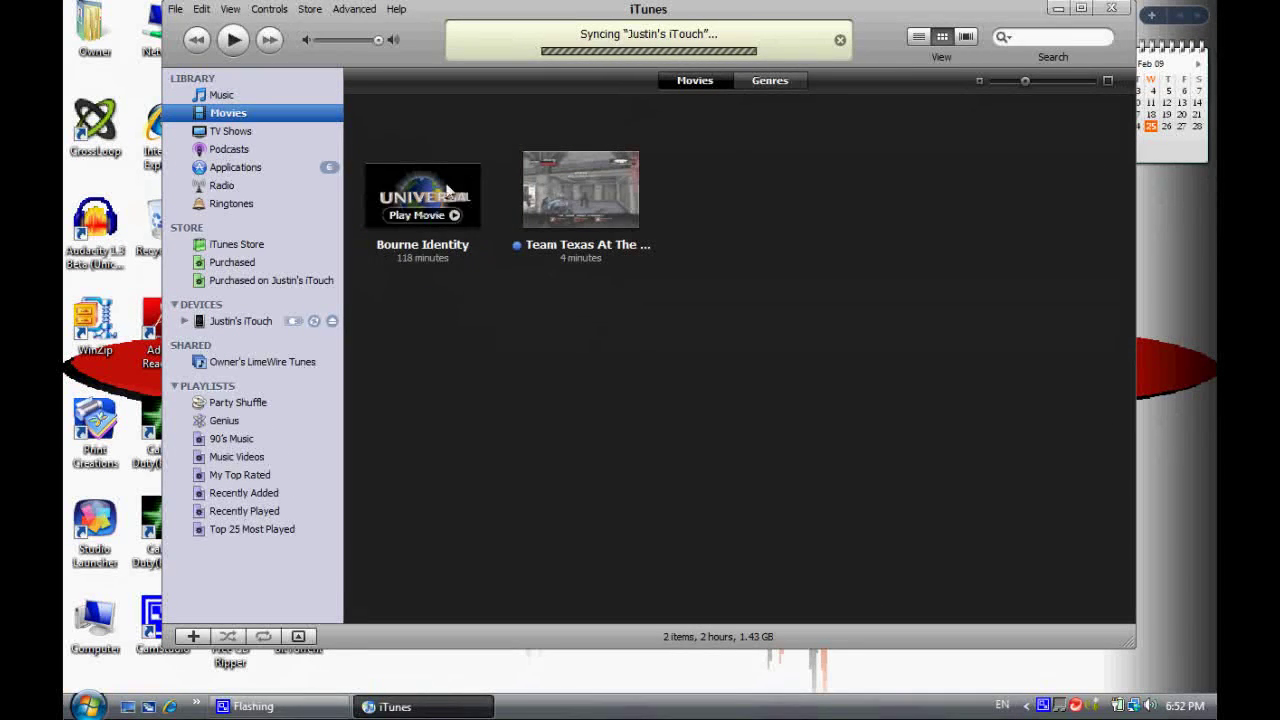
left_click(408, 196)
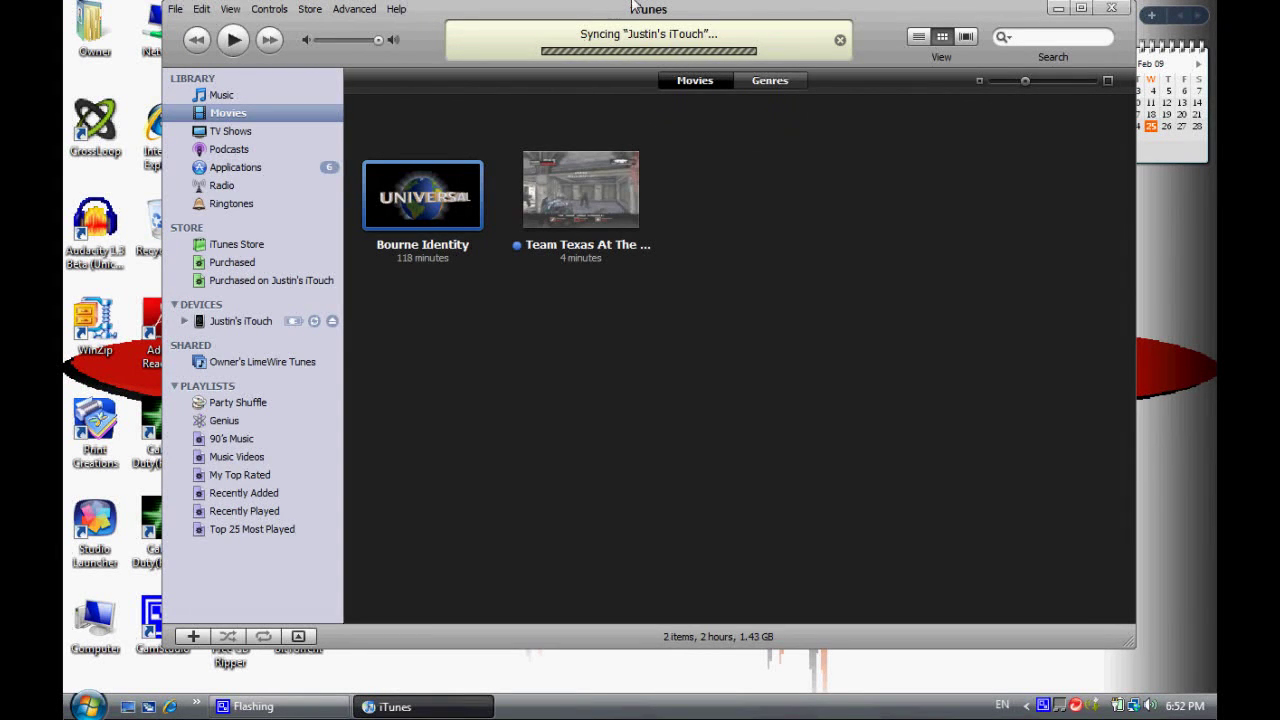
left_click(1111, 8)
left_click(698, 281)
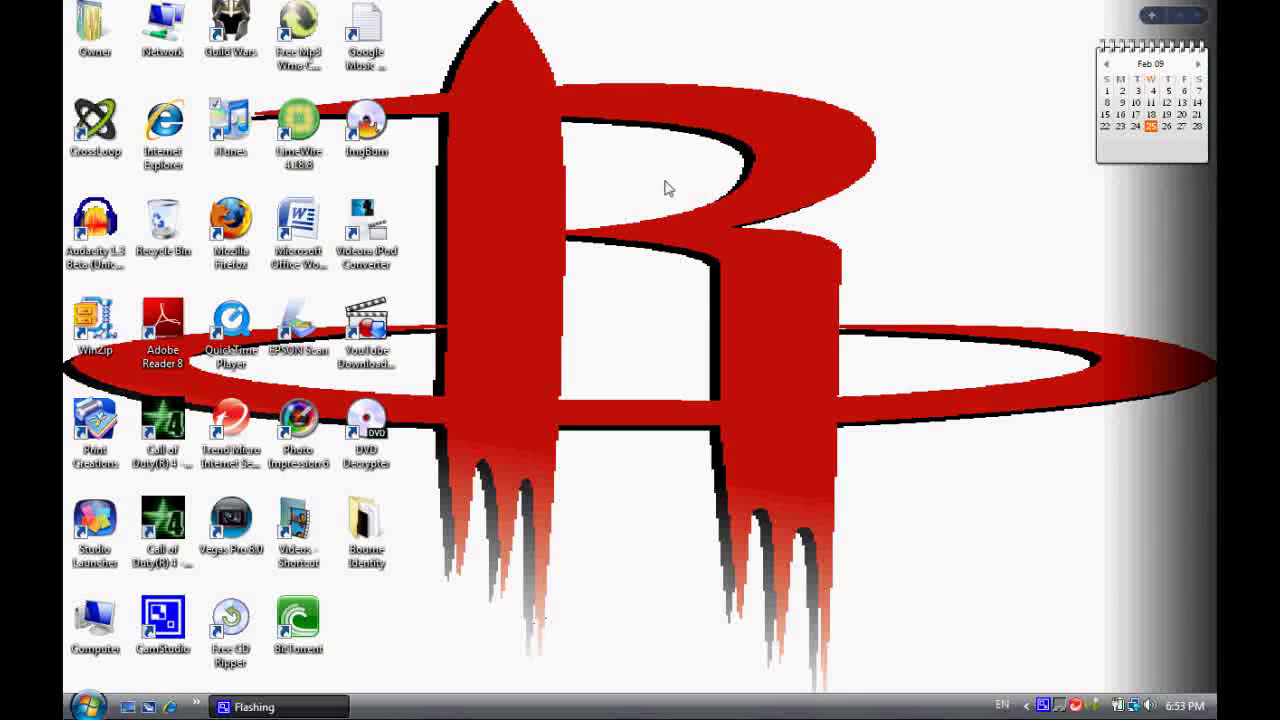